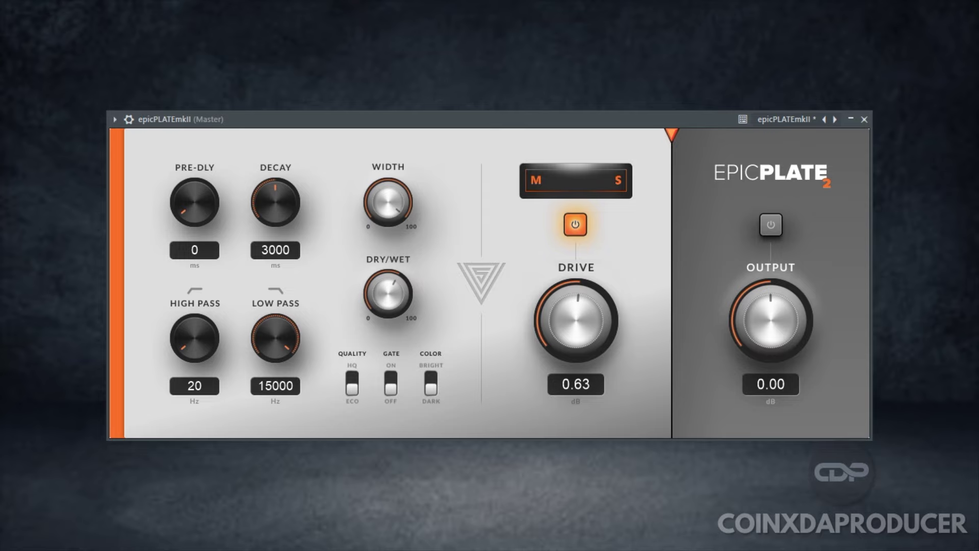
pyautogui.click(197, 200)
pyautogui.click(826, 120)
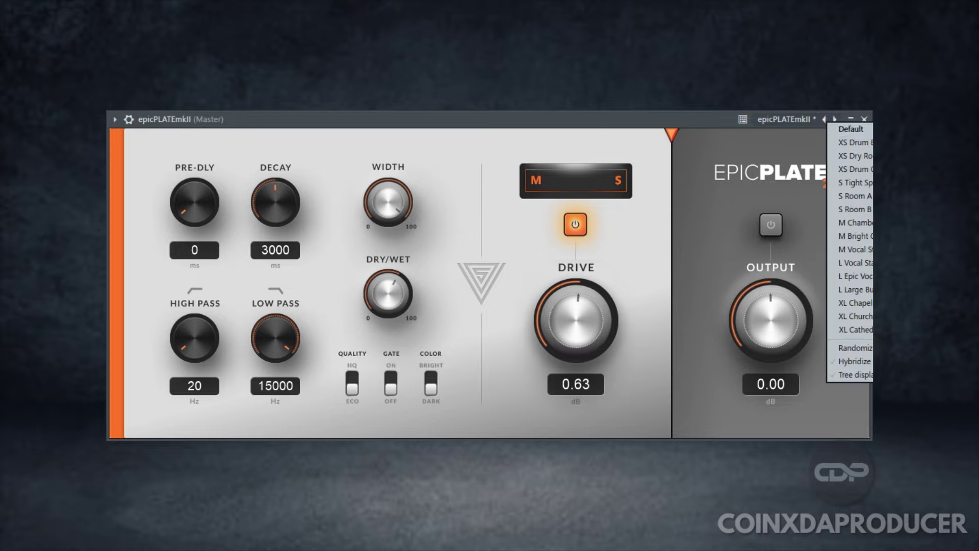
pyautogui.click(697, 205)
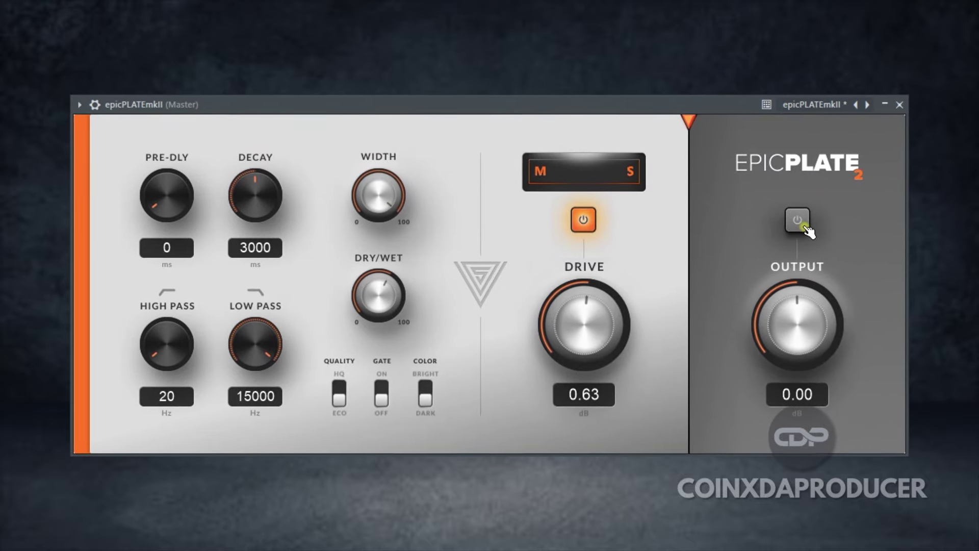
# Switch on EpicPlate's output stage and scroll the Dry/Wet knob down.
pyautogui.click(799, 223)
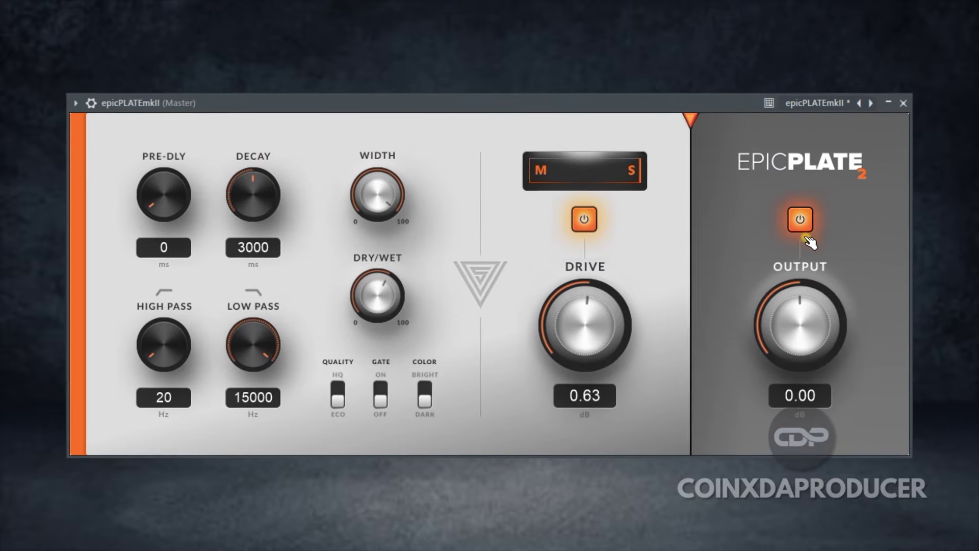
pyautogui.scroll(5, 390, 298)
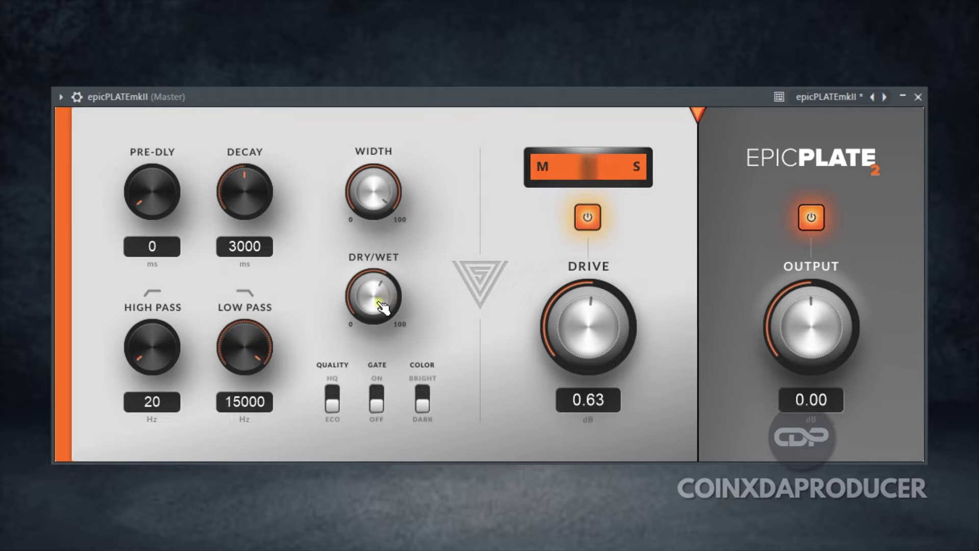
pyautogui.scroll(-6, 390, 298)
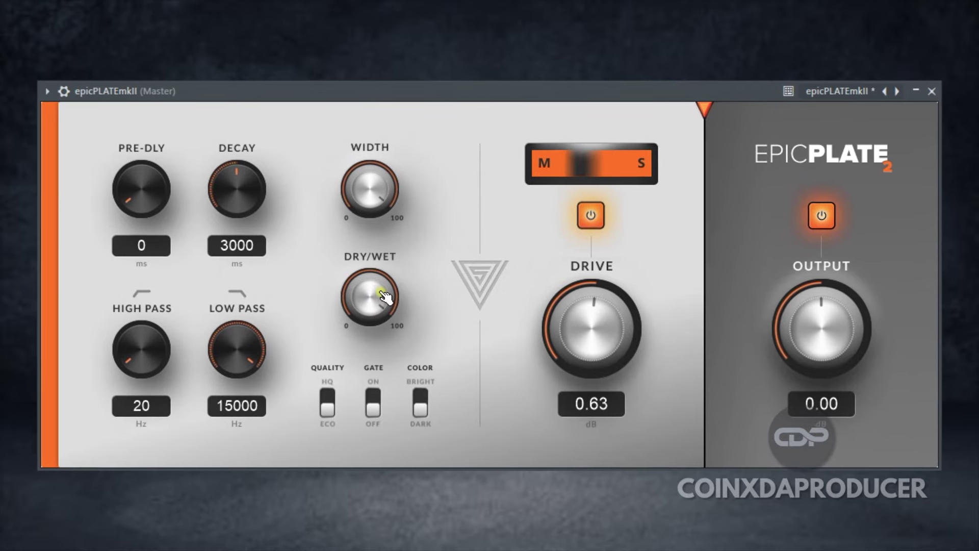
pyautogui.scroll(1, 375, 301)
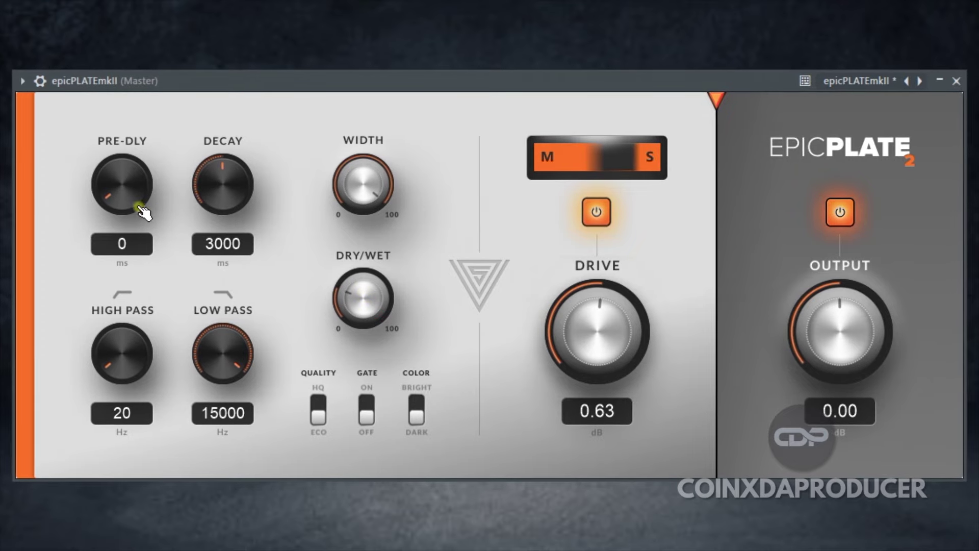
# Push pre-delay to 300 ms and sweep Dry/Wet wet and back to nearly dry, settling pre-delay at 18 ms.
pyautogui.moveTo(116, 188); pyautogui.dragTo(92, 118)
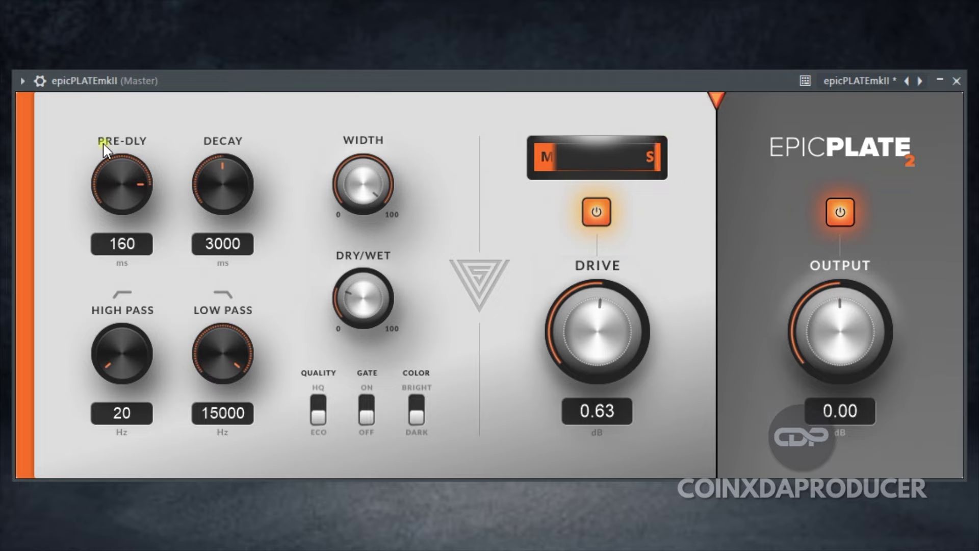
pyautogui.moveTo(104, 151); pyautogui.dragTo(139, 190)
pyautogui.moveTo(376, 299); pyautogui.dragTo(253, 75)
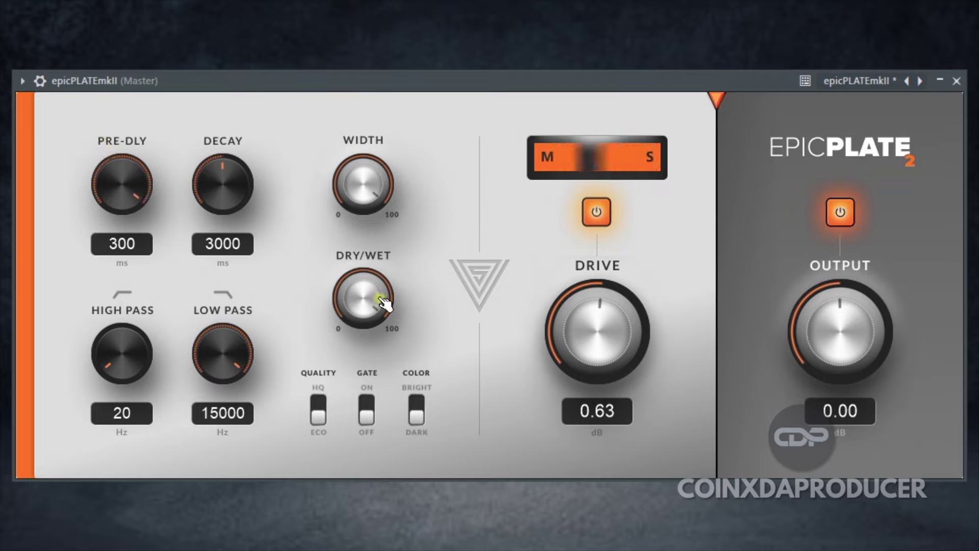
pyautogui.moveTo(382, 306); pyautogui.dragTo(382, 347)
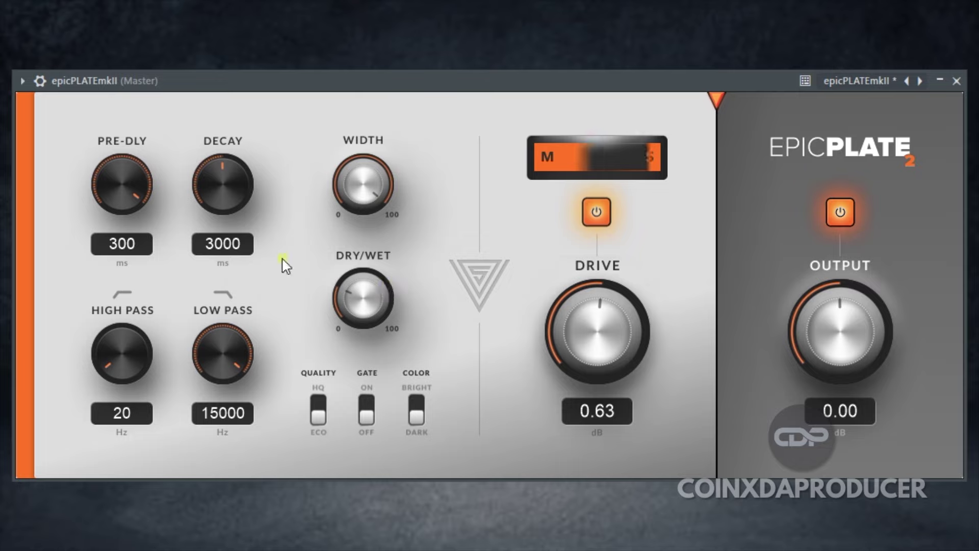
pyautogui.moveTo(138, 261); pyautogui.dragTo(138, 286)
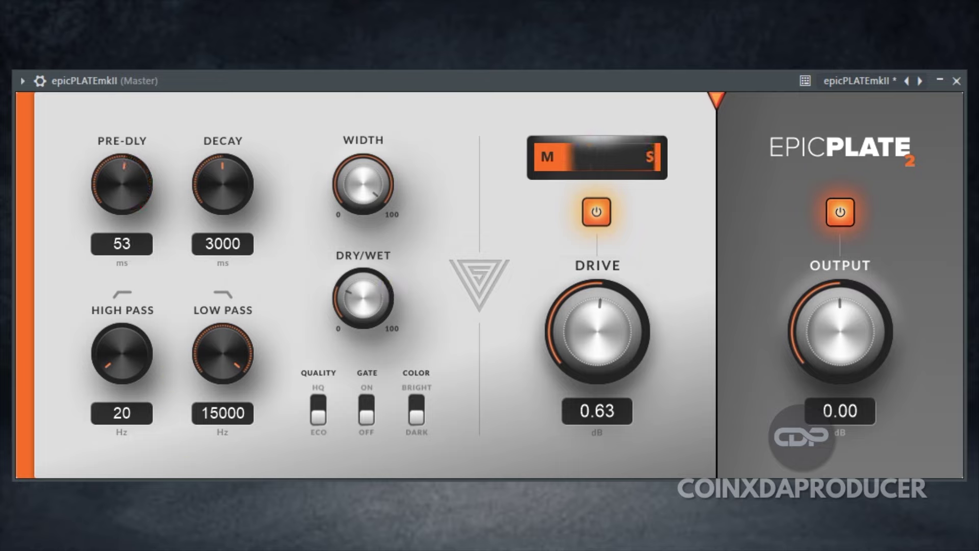
pyautogui.moveTo(139, 228); pyautogui.dragTo(157, 286)
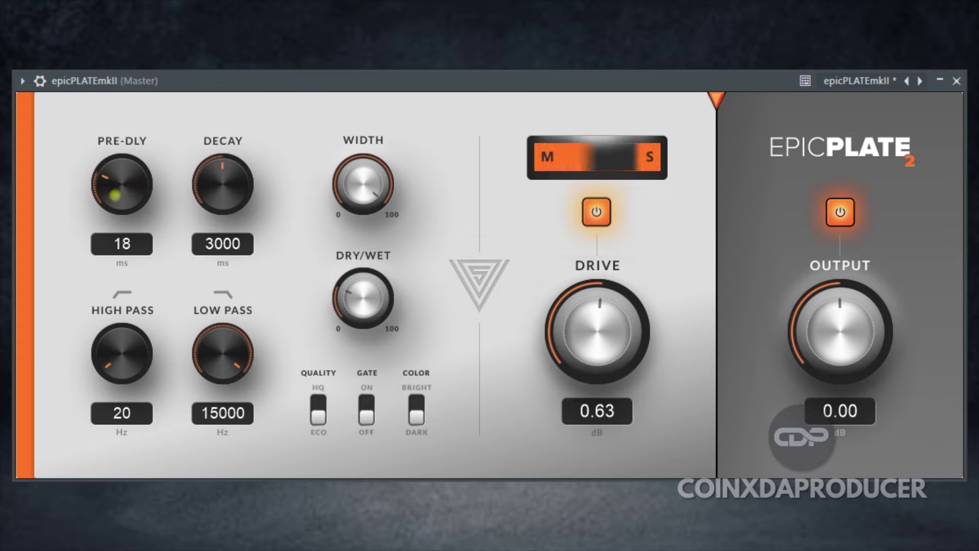
# Trim pre-delay to 15 ms and sweep the decay range, settling near 3275 ms.
pyautogui.moveTo(115, 193); pyautogui.dragTo(117, 203)
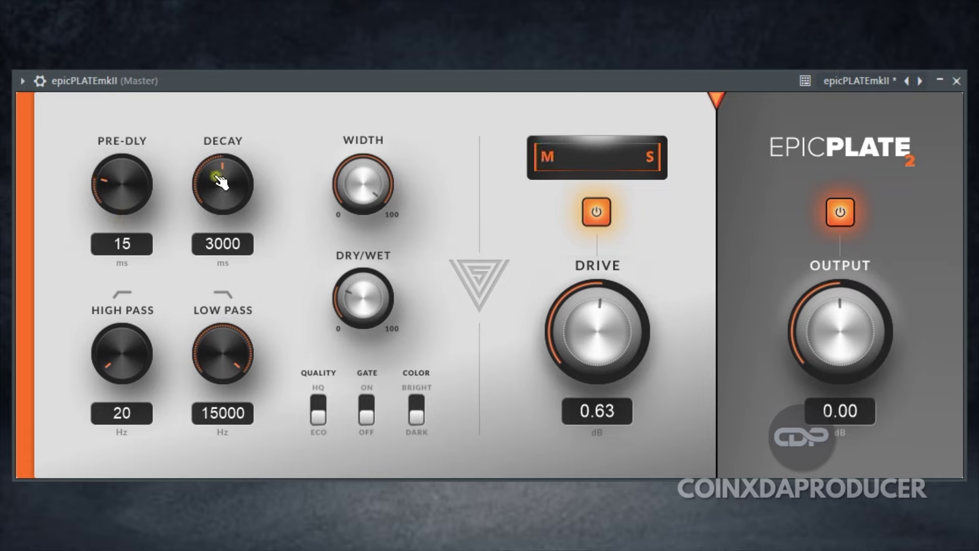
pyautogui.moveTo(218, 185); pyautogui.dragTo(280, 258)
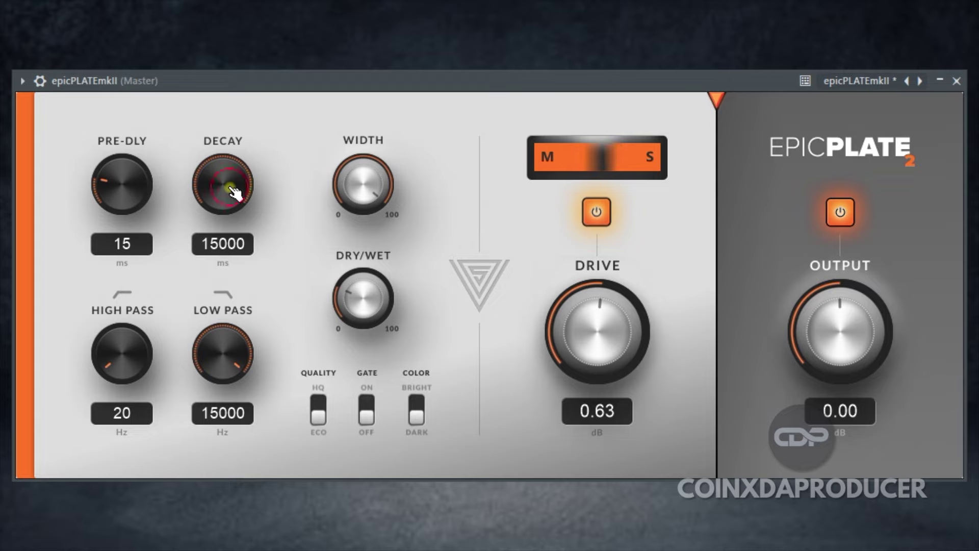
pyautogui.moveTo(223, 179); pyautogui.dragTo(214, 140)
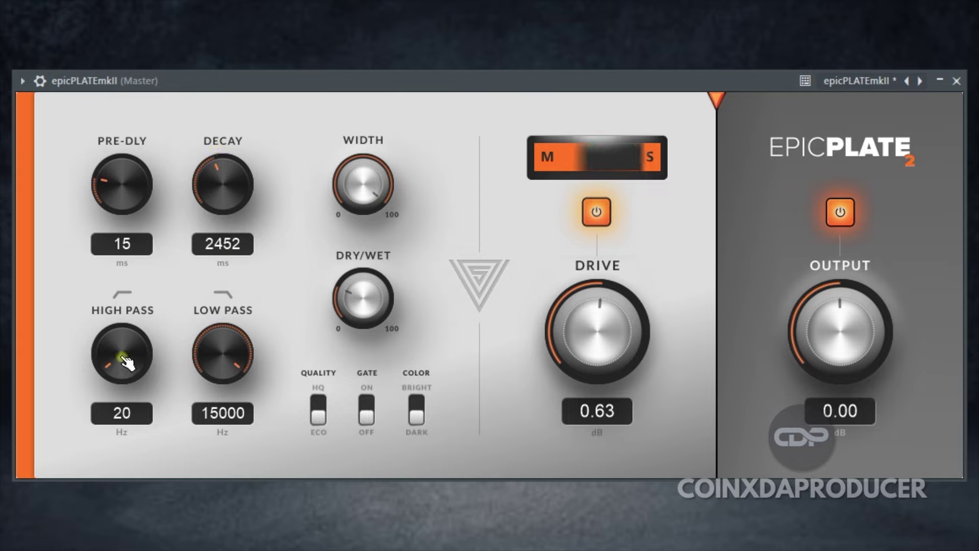
pyautogui.moveTo(125, 367); pyautogui.dragTo(124, 358)
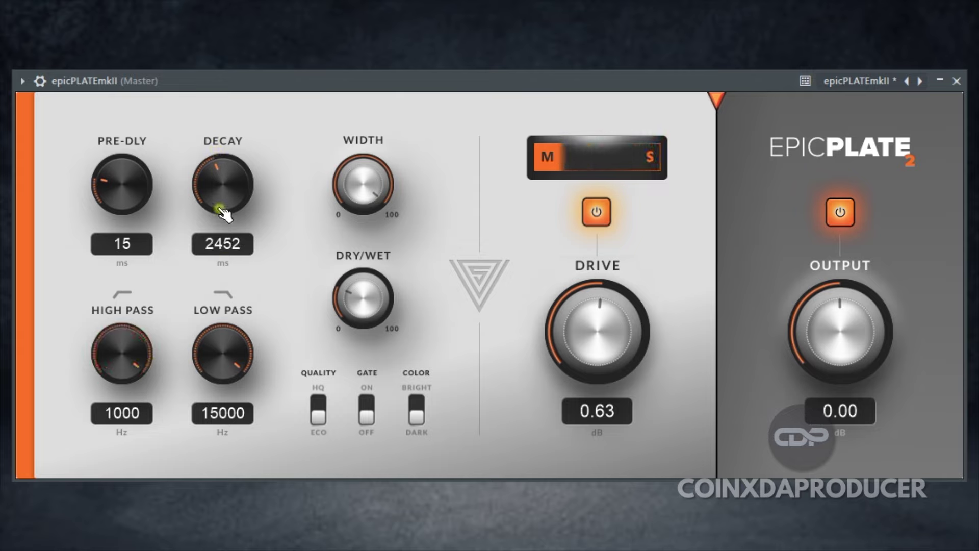
pyautogui.moveTo(222, 173); pyautogui.dragTo(222, 143)
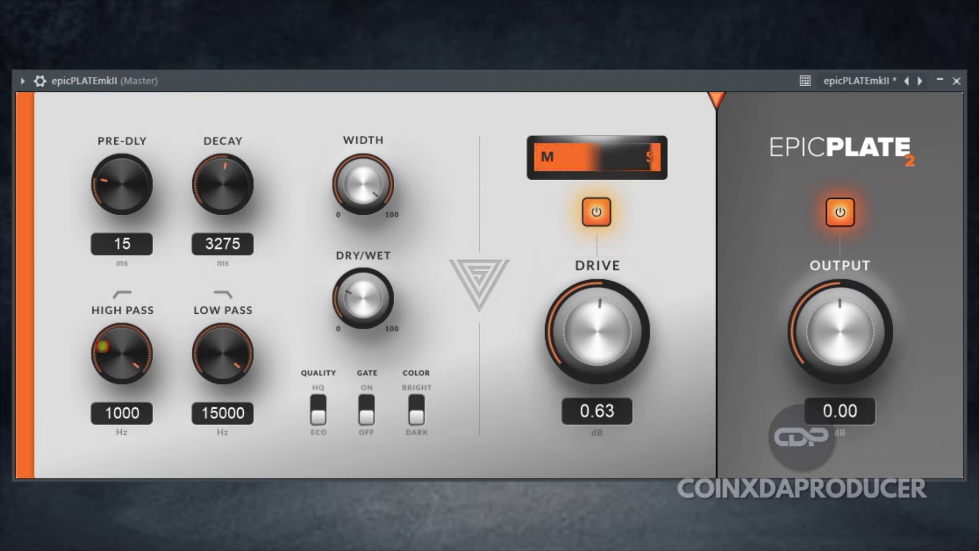
# Set high pass to 140 Hz and low pass to 9744 Hz, and narrow width to near zero.
pyautogui.moveTo(102, 346); pyautogui.dragTo(122, 311)
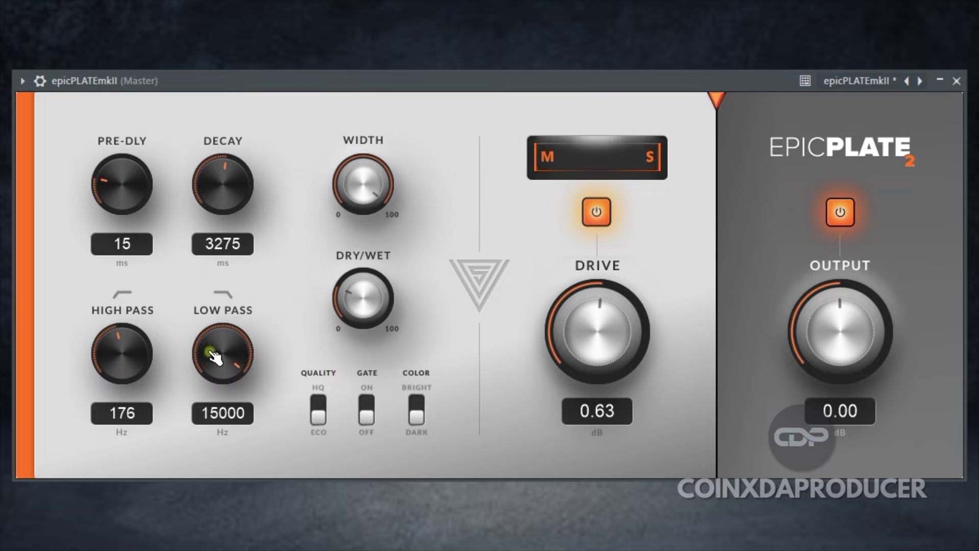
pyautogui.moveTo(214, 356); pyautogui.dragTo(282, 387)
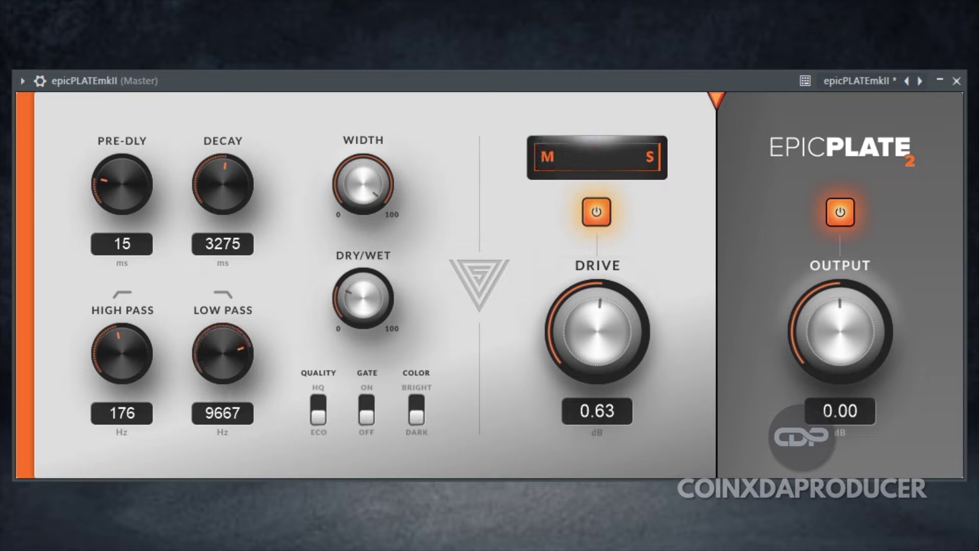
pyautogui.moveTo(214, 364); pyautogui.dragTo(214, 357)
pyautogui.moveTo(113, 357); pyautogui.dragTo(121, 400)
pyautogui.moveTo(383, 318); pyautogui.dragTo(349, 238)
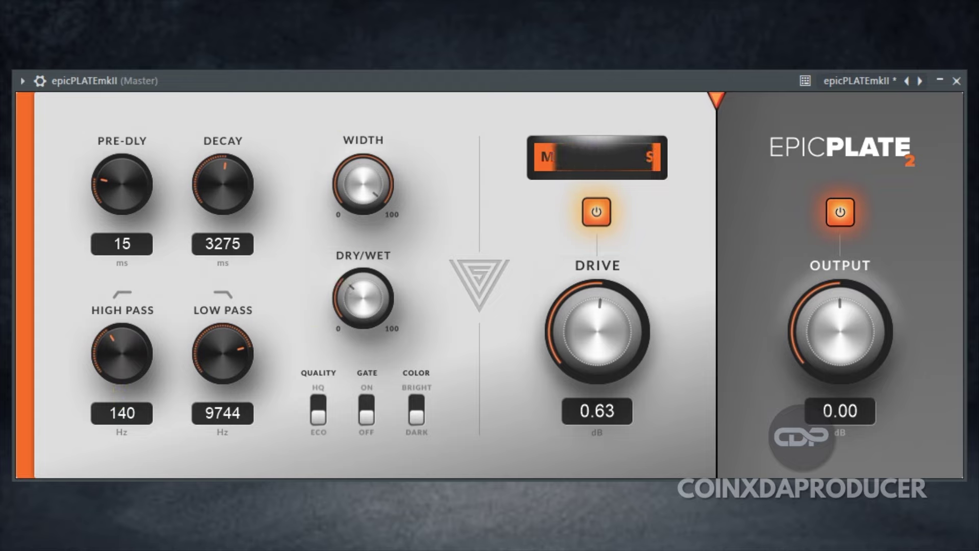
pyautogui.moveTo(367, 195); pyautogui.dragTo(367, 196)
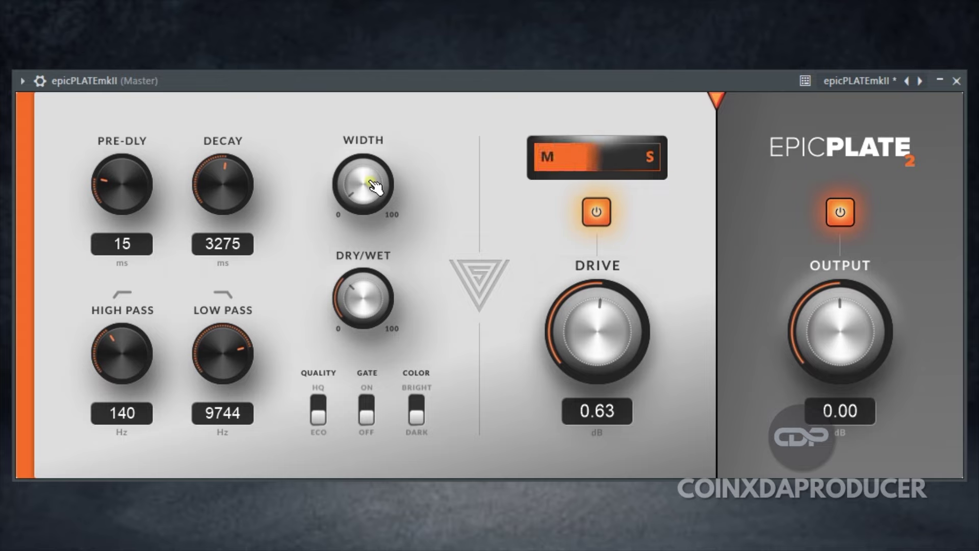
# Restore width near 100 and compare ECO and high quality modes while setting Dry/Wet about halfway.
pyautogui.moveTo(375, 187); pyautogui.dragTo(376, 185)
pyautogui.moveTo(391, 308); pyautogui.dragTo(326, 171)
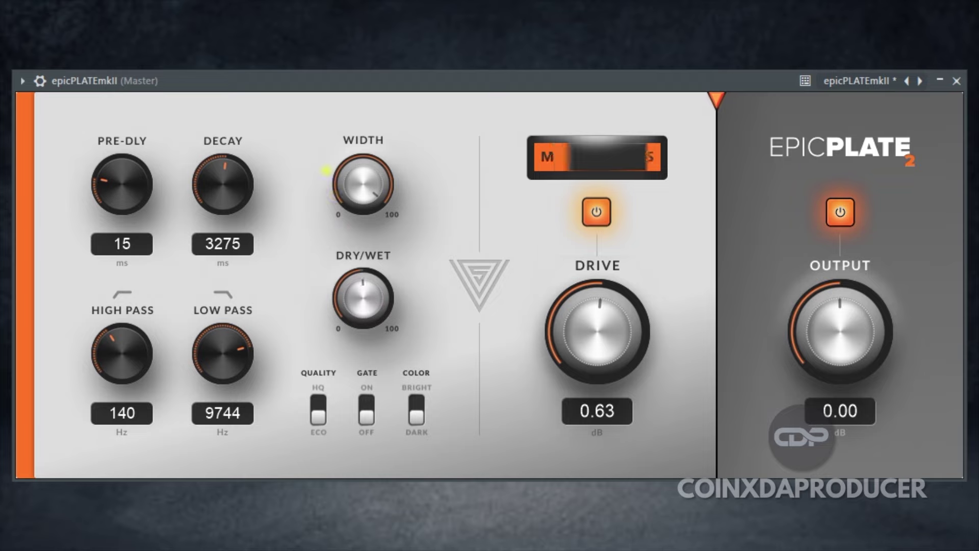
pyautogui.click(321, 417)
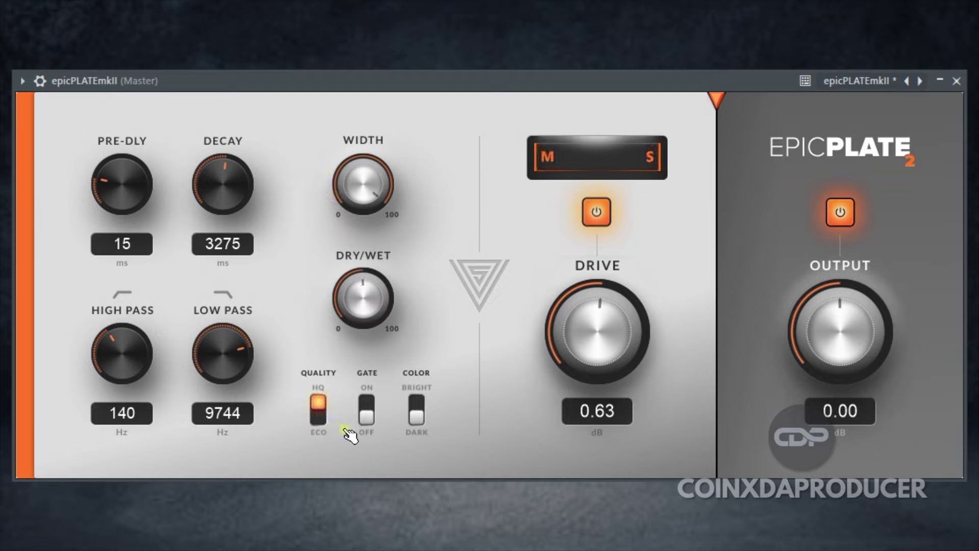
pyautogui.moveTo(355, 316); pyautogui.dragTo(355, 276)
pyautogui.click(320, 414)
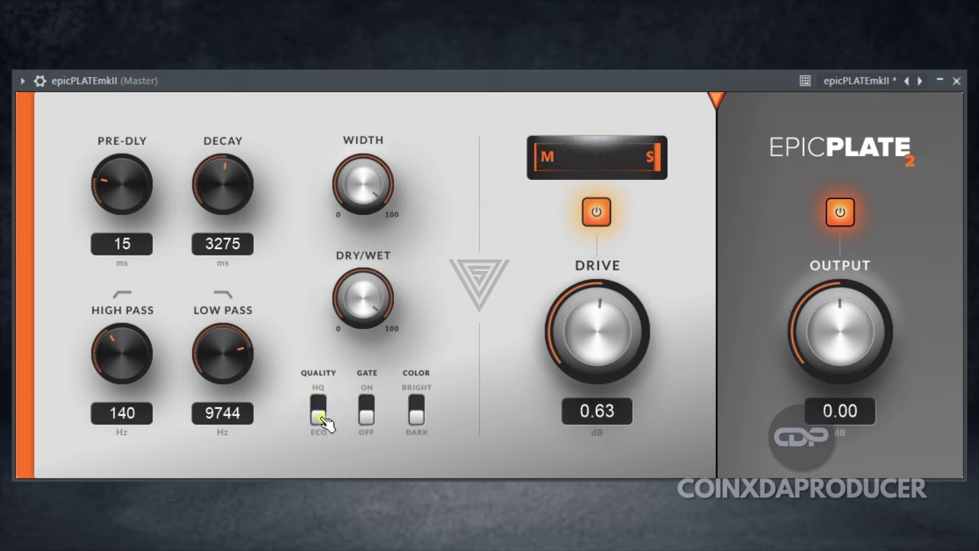
pyautogui.click(318, 413)
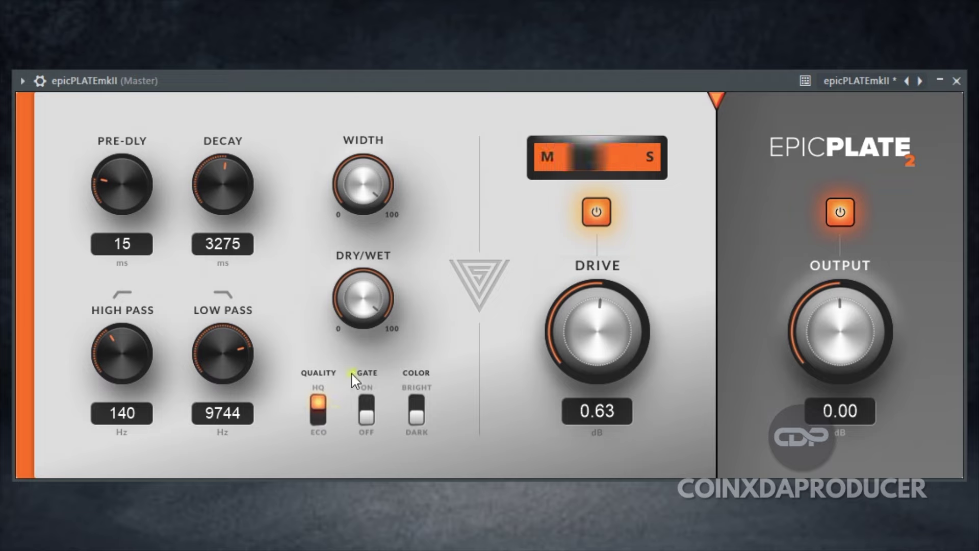
pyautogui.moveTo(371, 293); pyautogui.dragTo(372, 333)
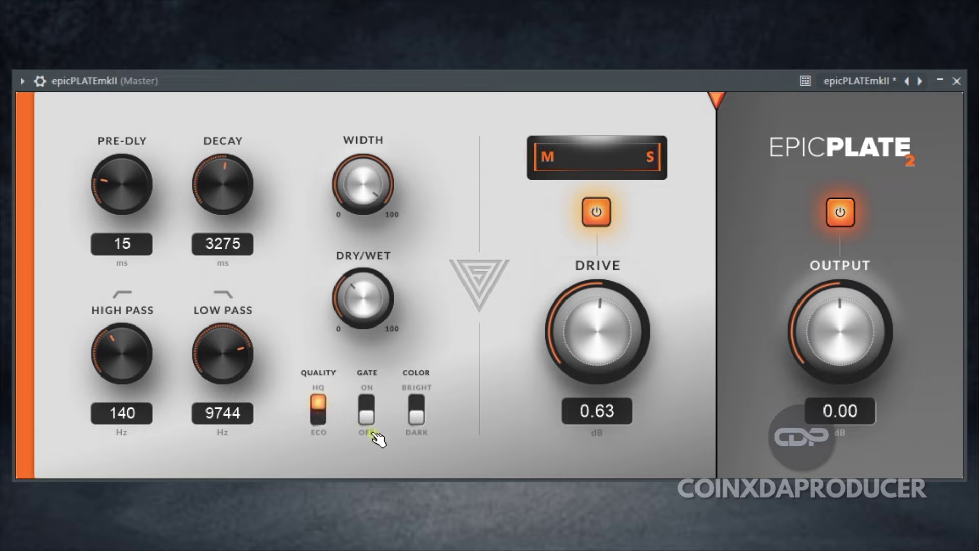
# Compare the gate on and off, return quality to ECO, shorten decay to 2945 ms and set high pass to 243 Hz.
pyautogui.click(369, 412)
pyautogui.click(321, 411)
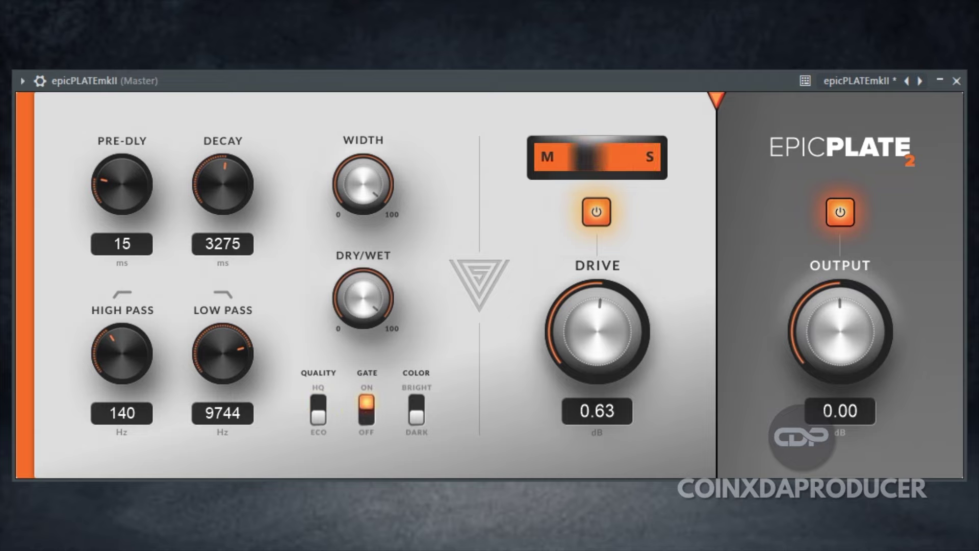
pyautogui.click(369, 414)
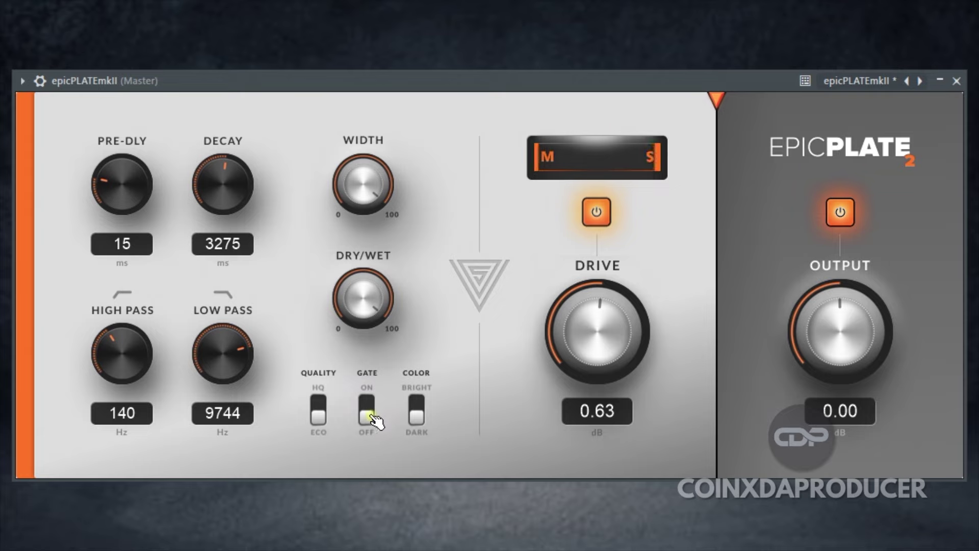
pyautogui.moveTo(209, 178); pyautogui.dragTo(214, 184)
pyautogui.click(367, 413)
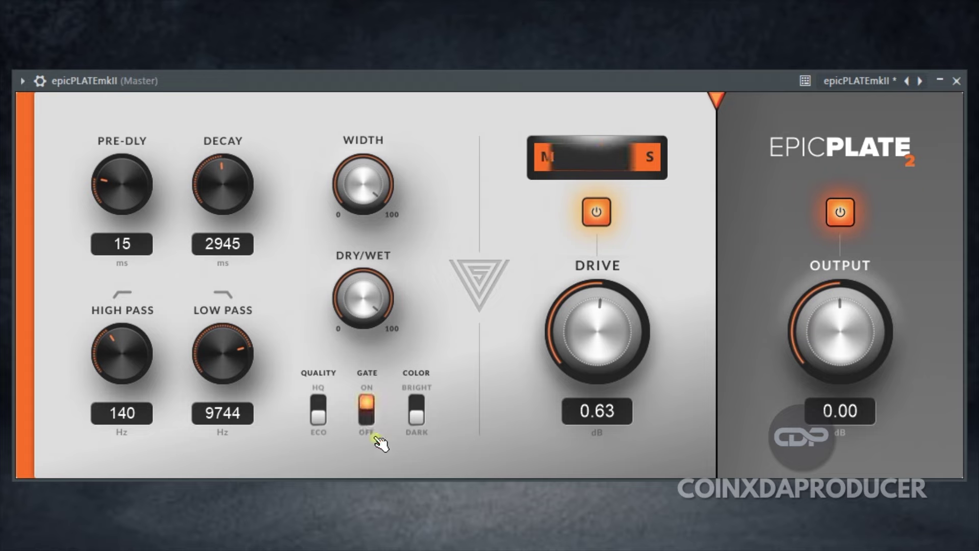
pyautogui.moveTo(136, 364); pyautogui.dragTo(104, 189)
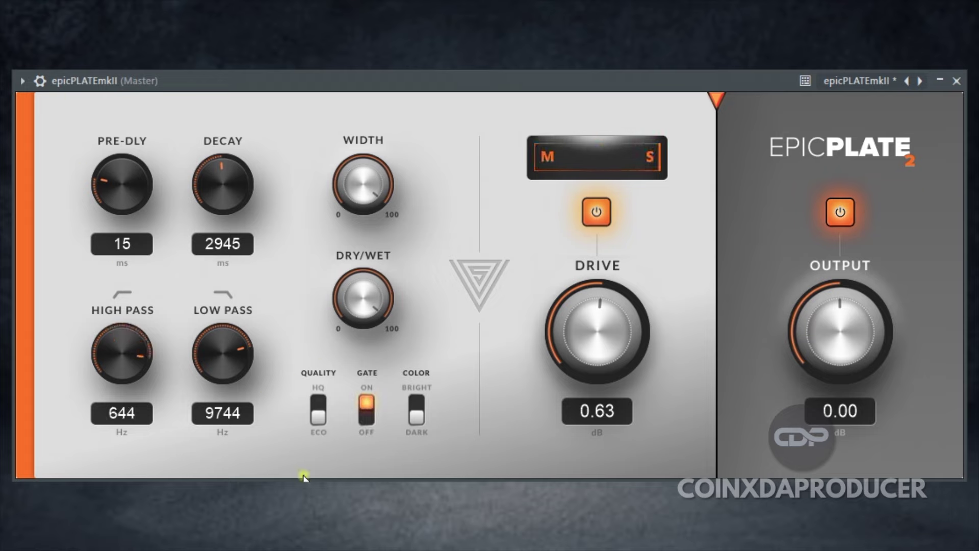
pyautogui.moveTo(155, 346); pyautogui.dragTo(155, 413)
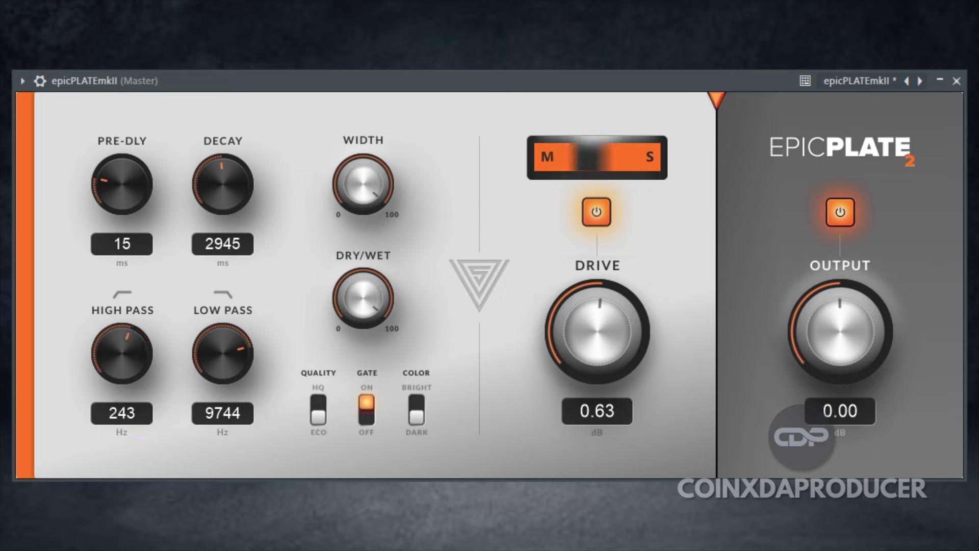
# Turn the gate off, set color to Bright and lower low pass to 6005 Hz.
pyautogui.click(367, 409)
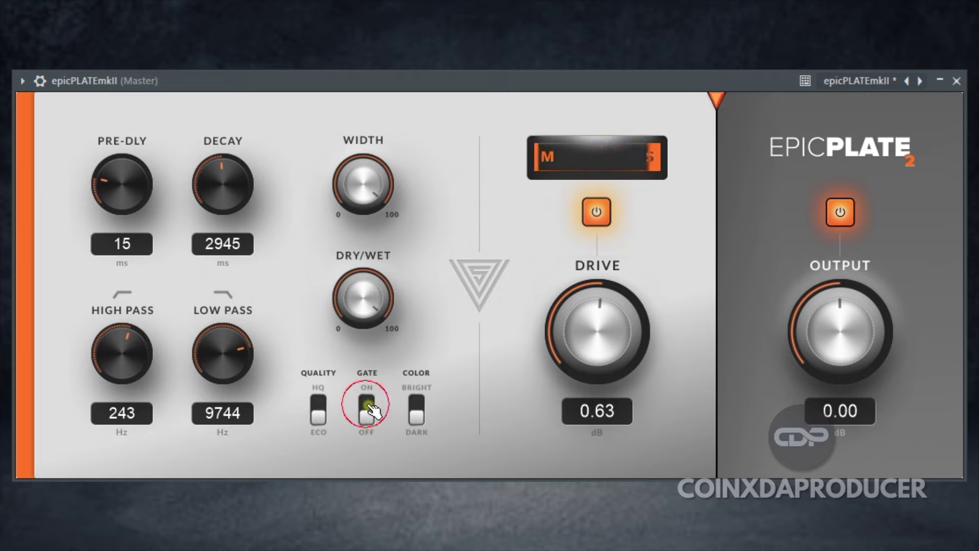
pyautogui.click(416, 414)
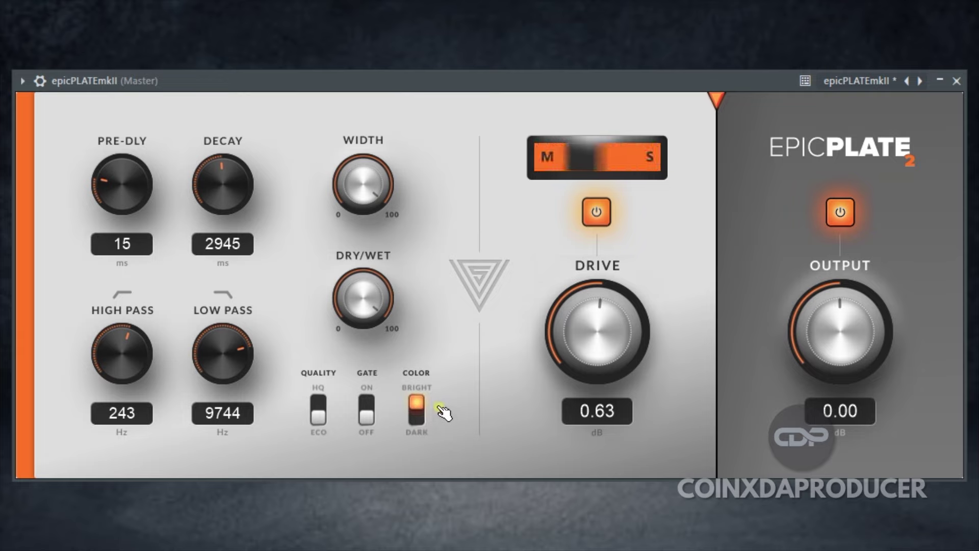
pyautogui.moveTo(232, 357); pyautogui.dragTo(214, 480)
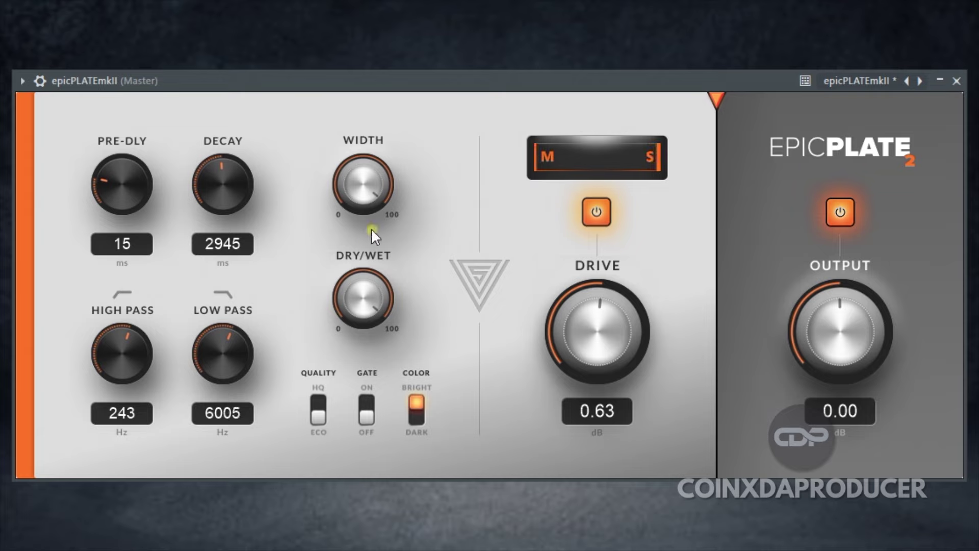
# Sweep Dry/Wet toward dry and back up, then raise drive to 12.00 dB.
pyautogui.click(372, 304)
pyautogui.moveTo(376, 374); pyautogui.dragTo(376, 387)
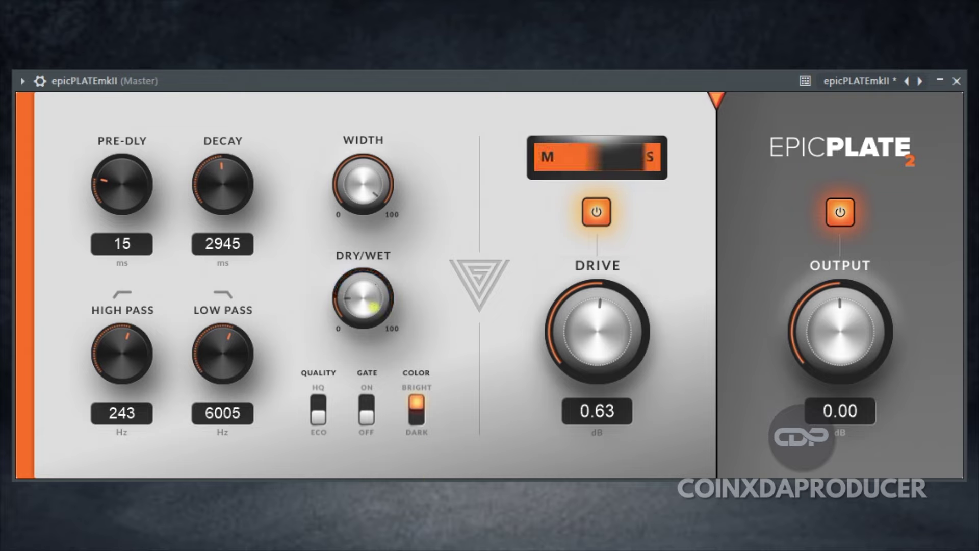
pyautogui.moveTo(378, 290); pyautogui.dragTo(371, 332)
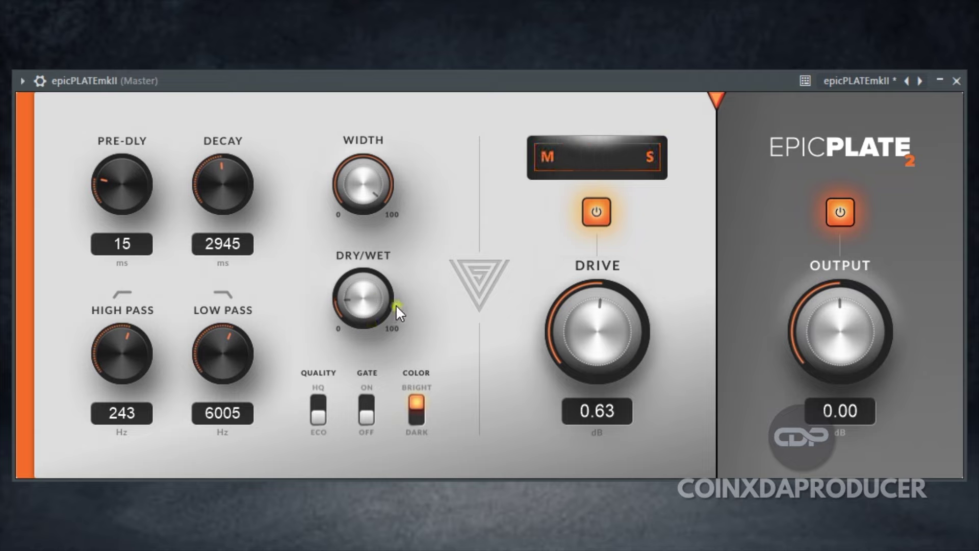
pyautogui.moveTo(395, 305); pyautogui.dragTo(327, 219)
pyautogui.moveTo(557, 371); pyautogui.dragTo(593, 356)
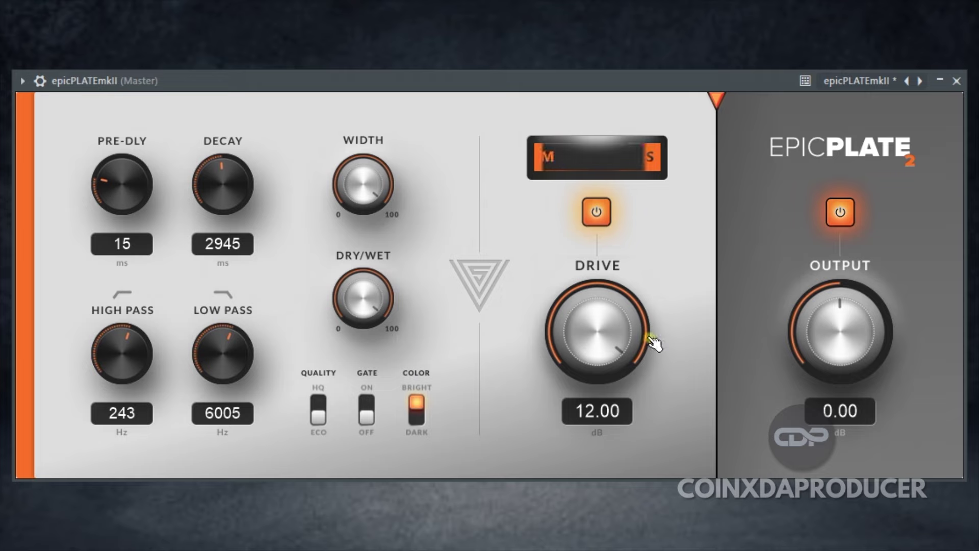
# Bring drive down to 0.27 dB and turn Dry/Wet down to mostly dry.
pyautogui.scroll(-10, 610, 322)
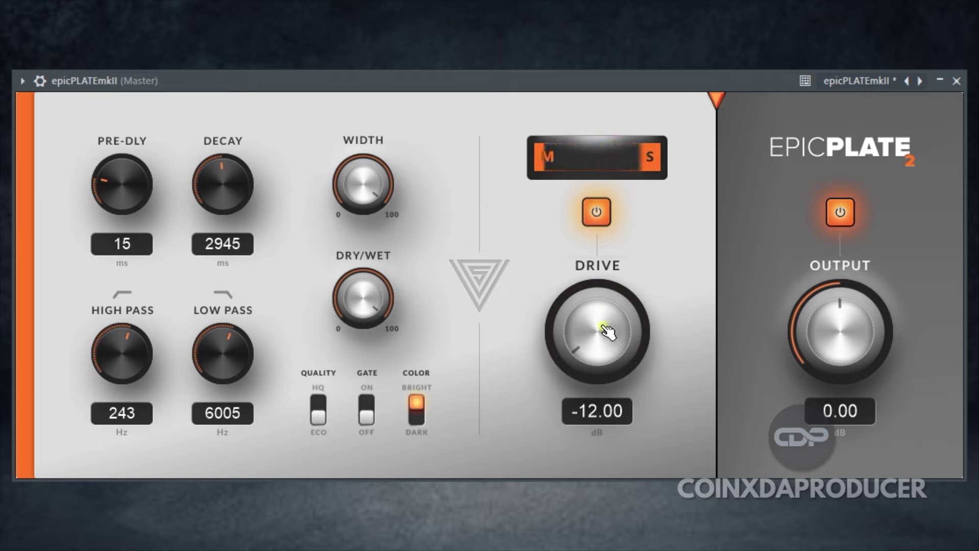
pyautogui.scroll(10, 604, 339)
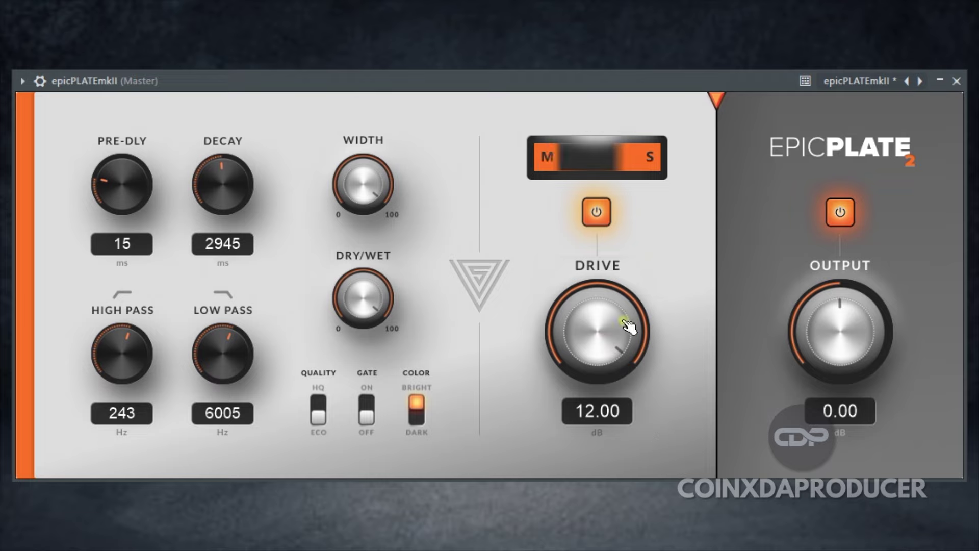
pyautogui.moveTo(603, 322); pyautogui.dragTo(608, 397)
pyautogui.scroll(1, 614, 332)
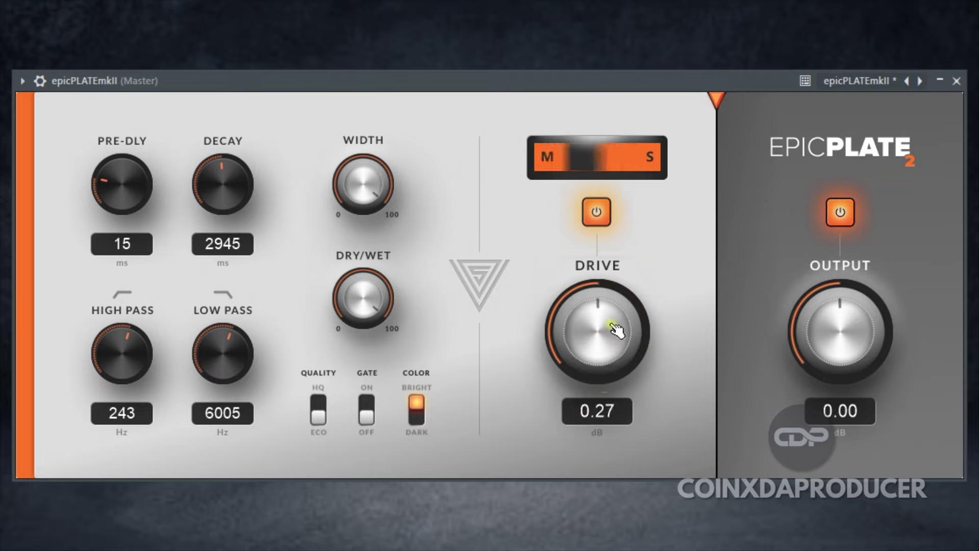
pyautogui.moveTo(368, 295); pyautogui.dragTo(365, 332)
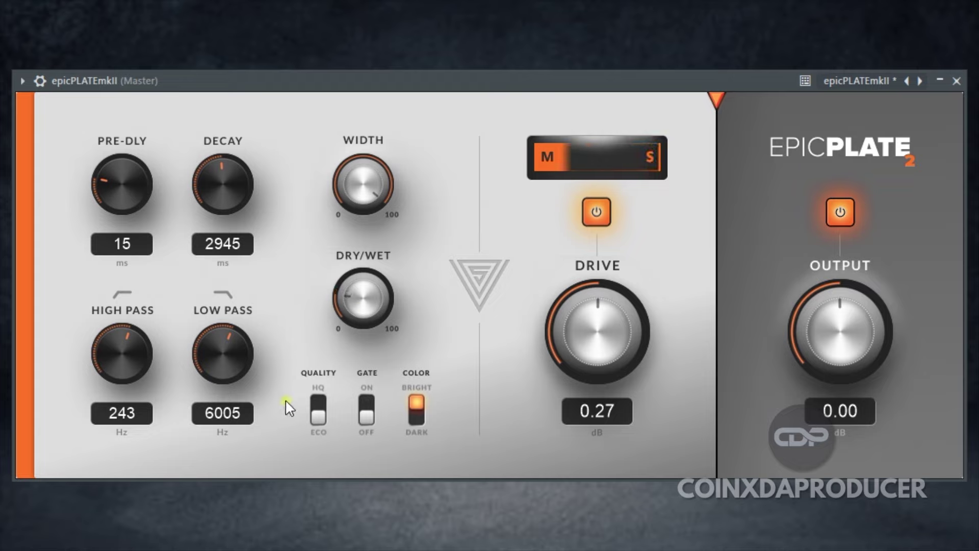
# Set low pass to 5141 Hz and raise output to 1.08 dB.
pyautogui.moveTo(233, 375); pyautogui.dragTo(219, 372)
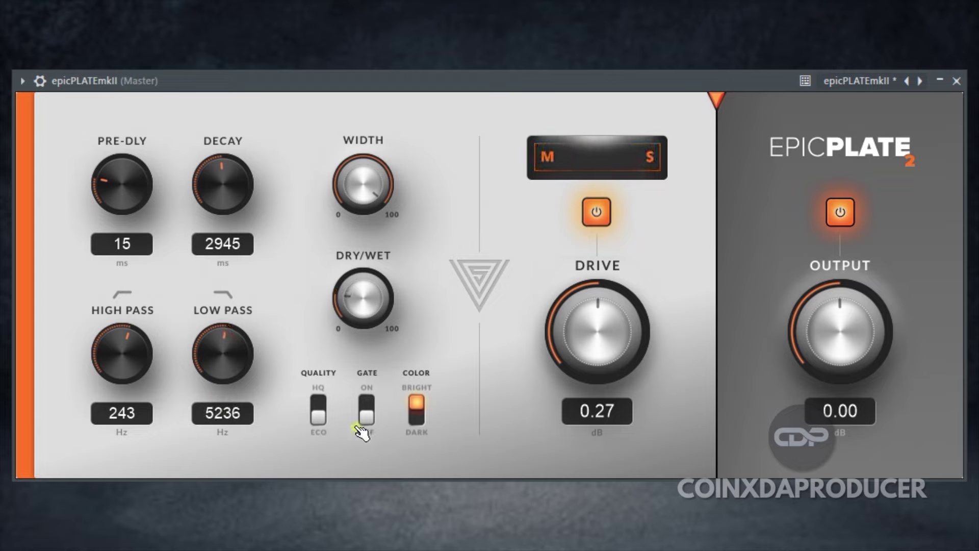
pyautogui.click(237, 341)
pyautogui.moveTo(237, 340); pyautogui.dragTo(237, 344)
pyautogui.click(378, 183)
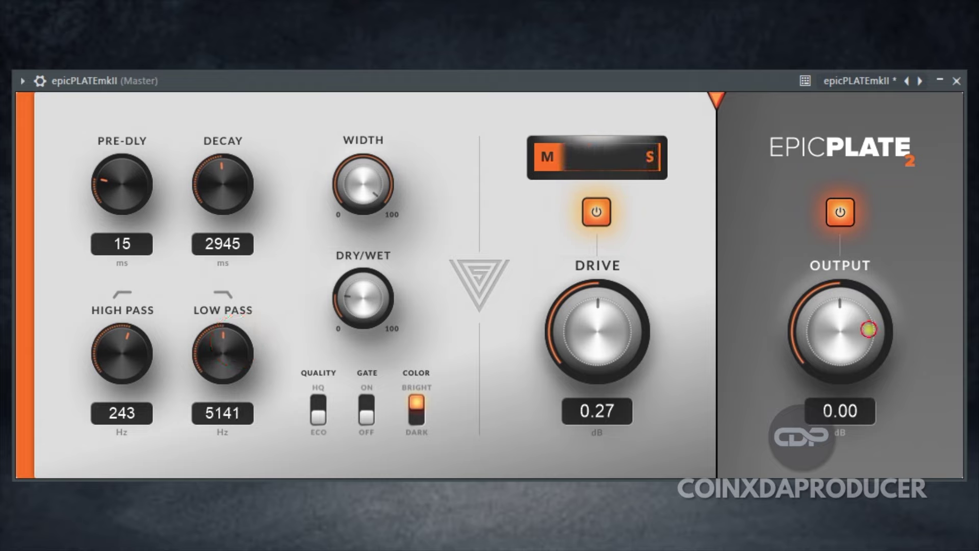
pyautogui.moveTo(869, 330)
pyautogui.mouseDown()
pyautogui.moveTo(782, 103)
pyautogui.moveTo(782, 311)
pyautogui.moveTo(874, 332)
pyautogui.mouseUp()
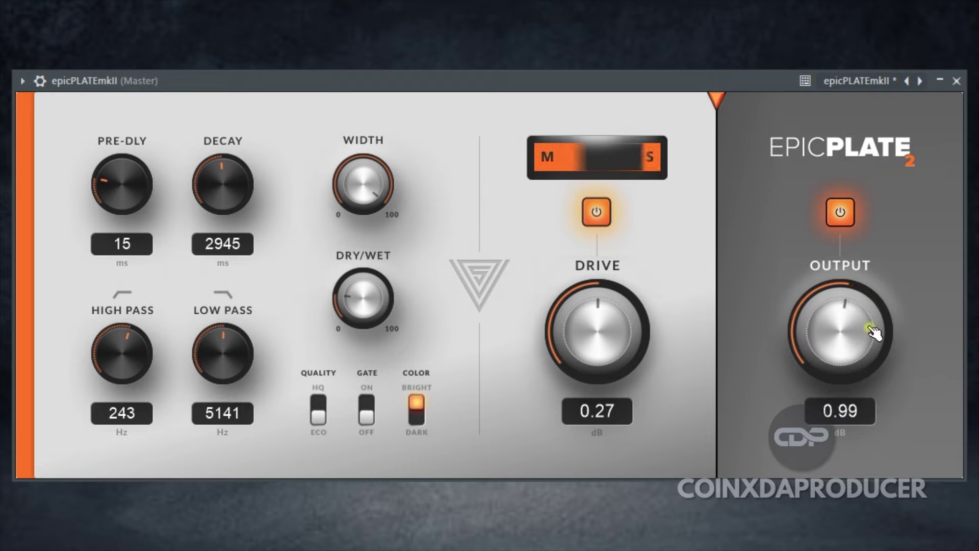
pyautogui.click(919, 80)
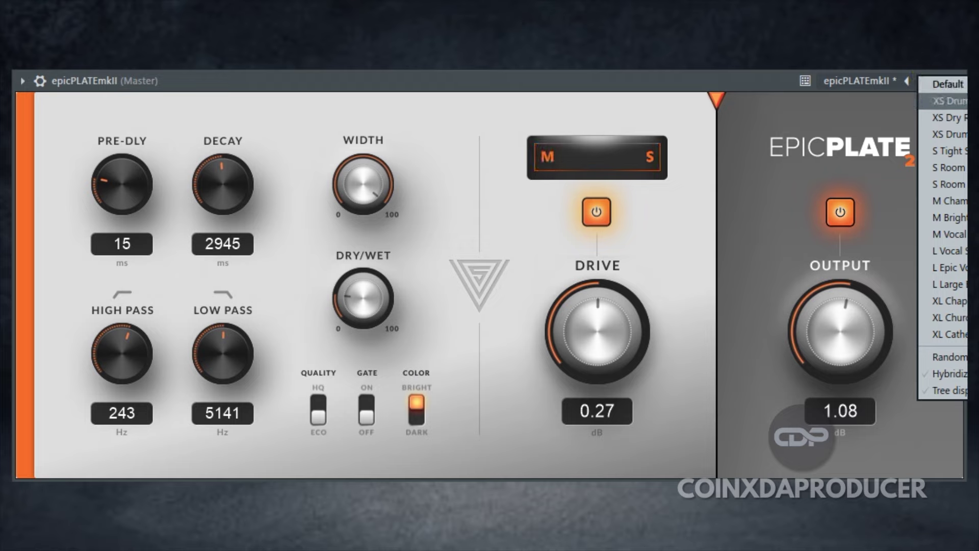
# Load the XS Drum Booth factory preset (400 ms decay, 10000 Hz low pass).
pyautogui.click(773, 113)
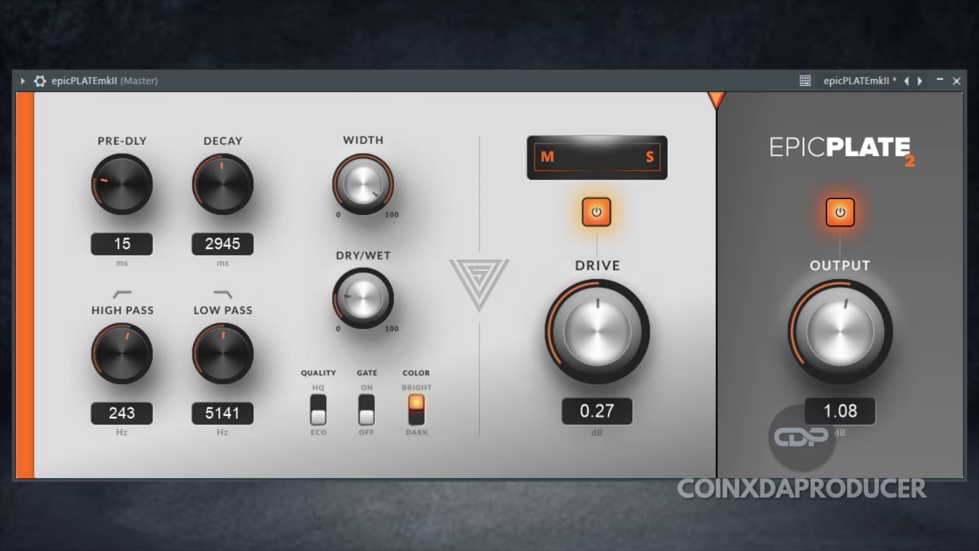
pyautogui.click(923, 79)
pyautogui.click(963, 106)
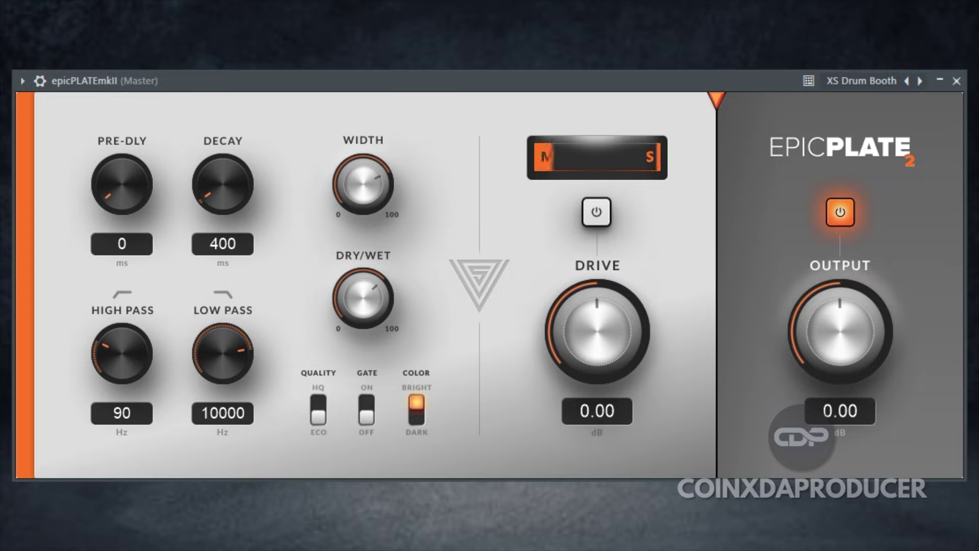
# Compare the output bypassed and active, sweeping Dry/Wet up and back, ending with output on.
pyautogui.click(841, 217)
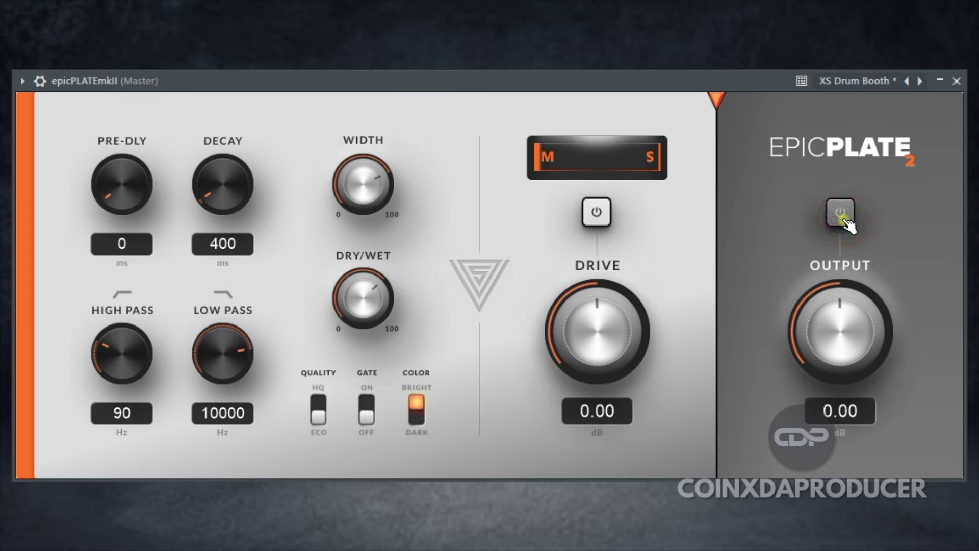
pyautogui.click(845, 220)
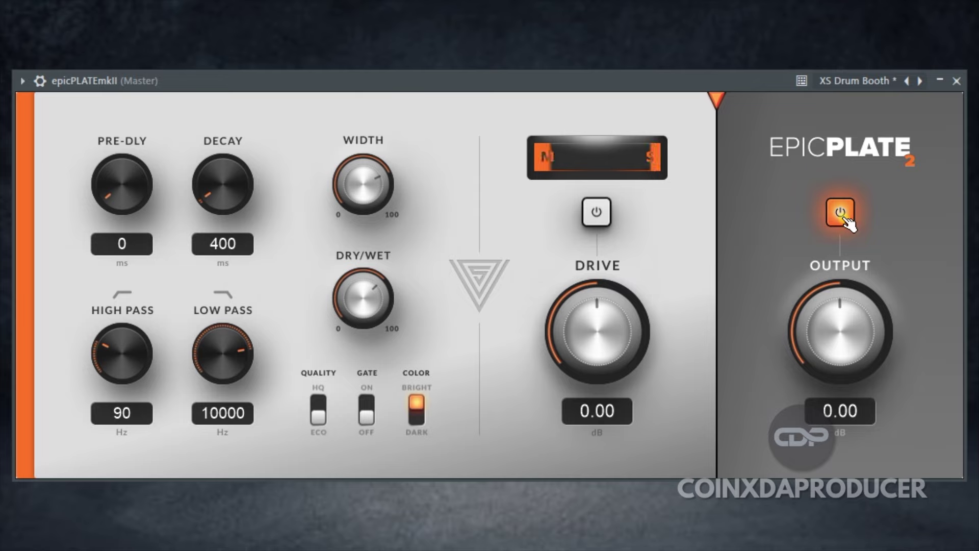
pyautogui.click(846, 219)
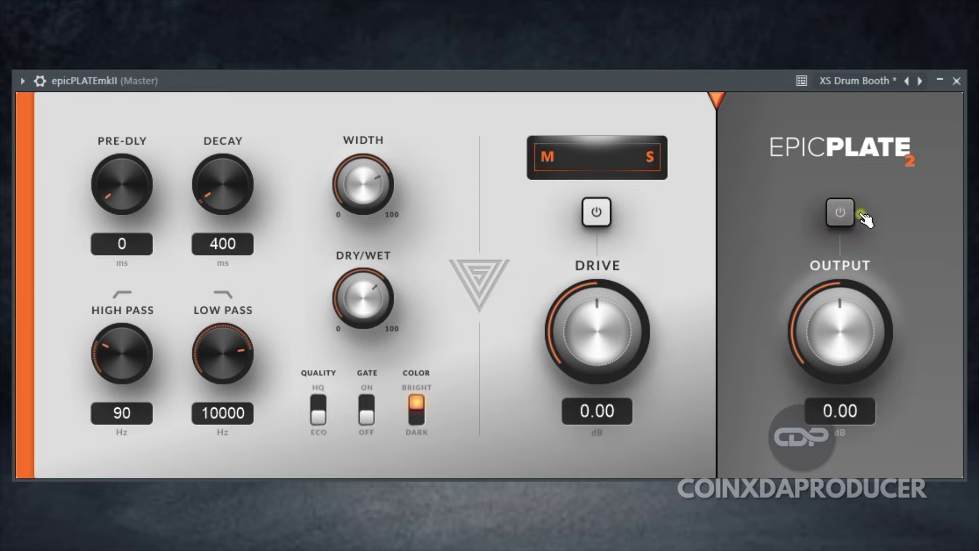
pyautogui.click(846, 217)
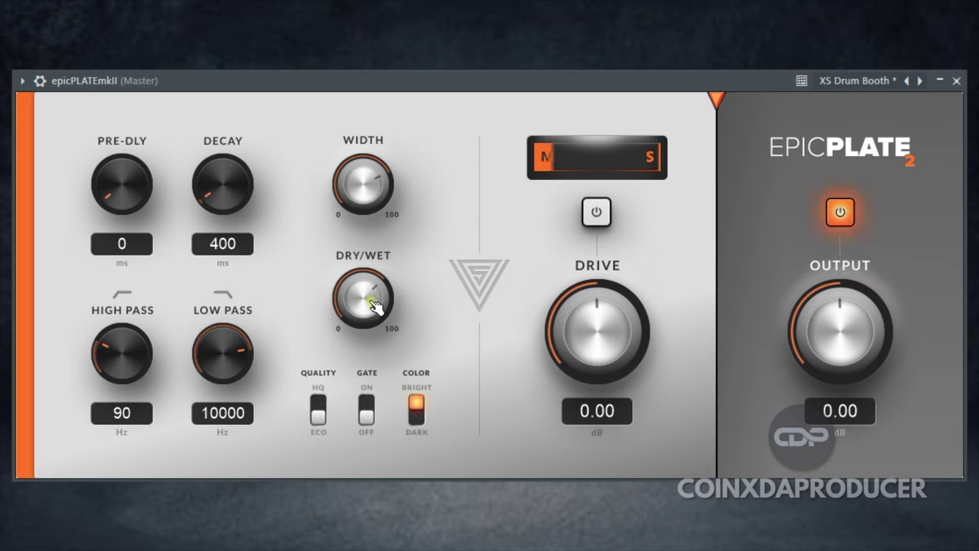
pyautogui.moveTo(372, 306); pyautogui.dragTo(362, 280)
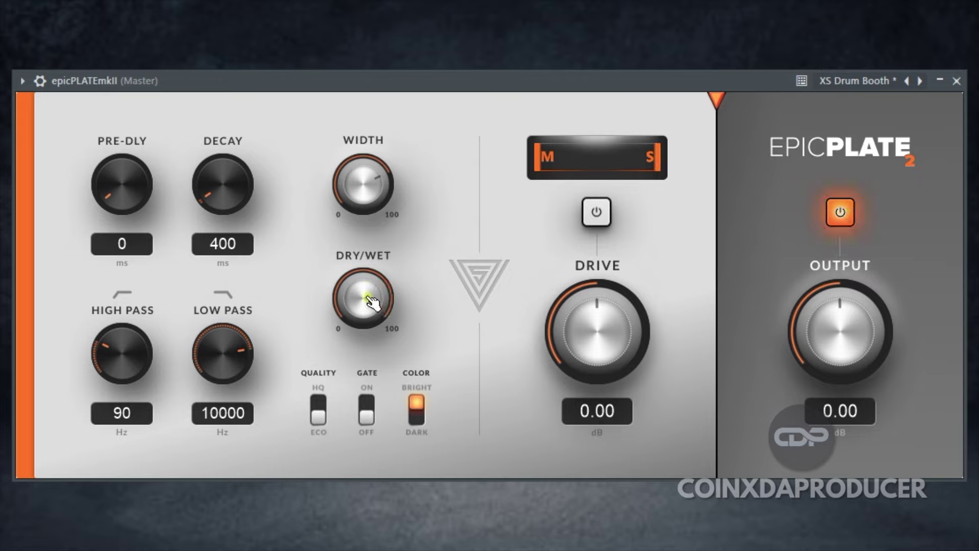
pyautogui.moveTo(372, 301); pyautogui.dragTo(372, 319)
pyautogui.click(846, 220)
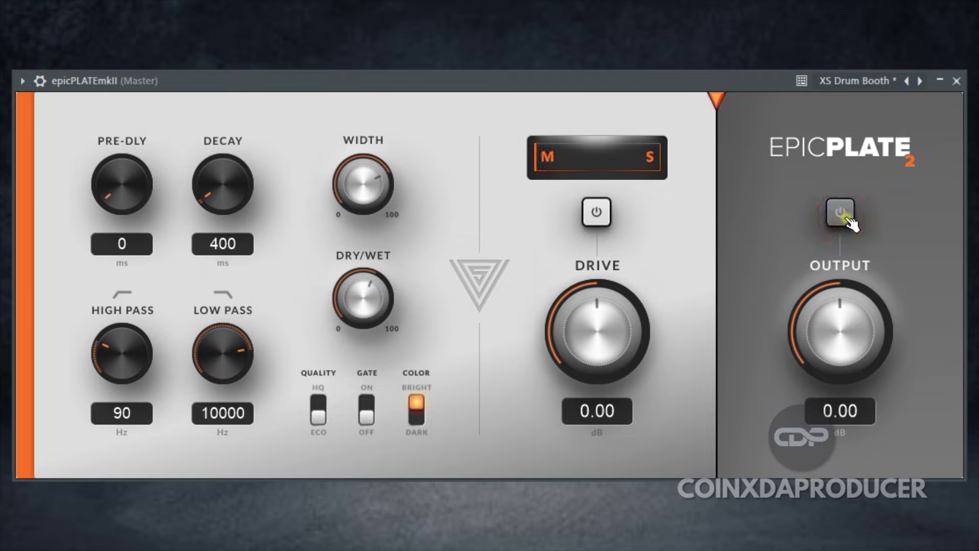
pyautogui.click(846, 219)
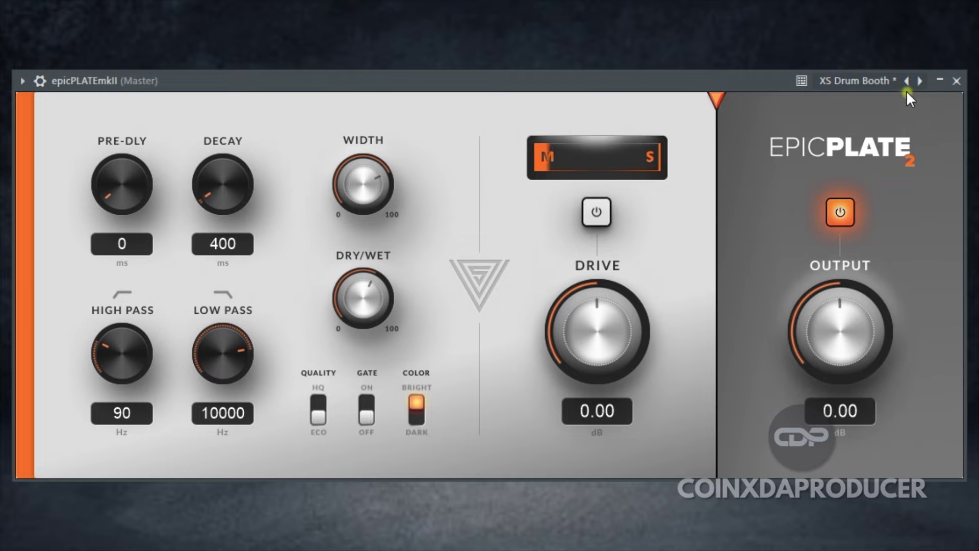
# Audition the XS Dry Room and XS Drum Chamber presets, trimming the wet mix slightly.
pyautogui.rightClick(918, 81)
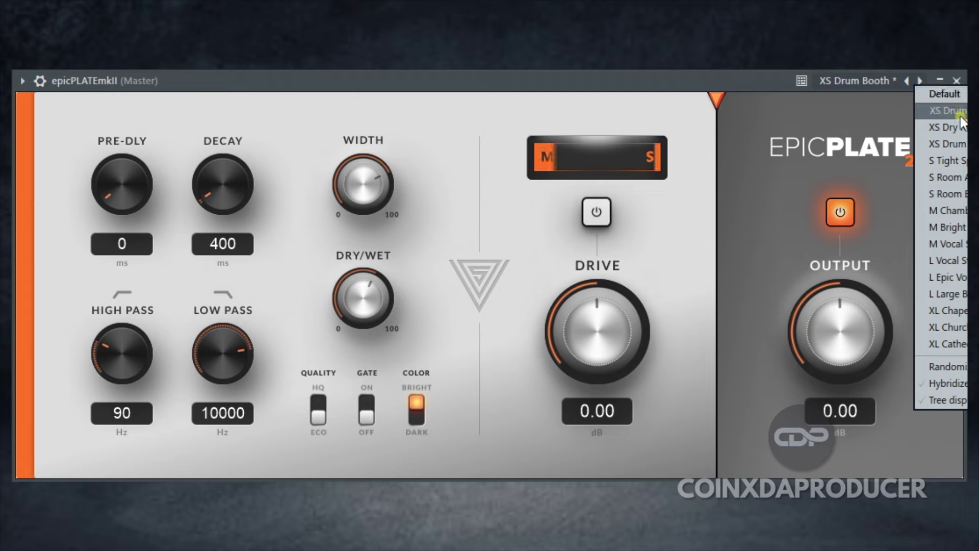
pyautogui.click(948, 126)
pyautogui.rightClick(920, 81)
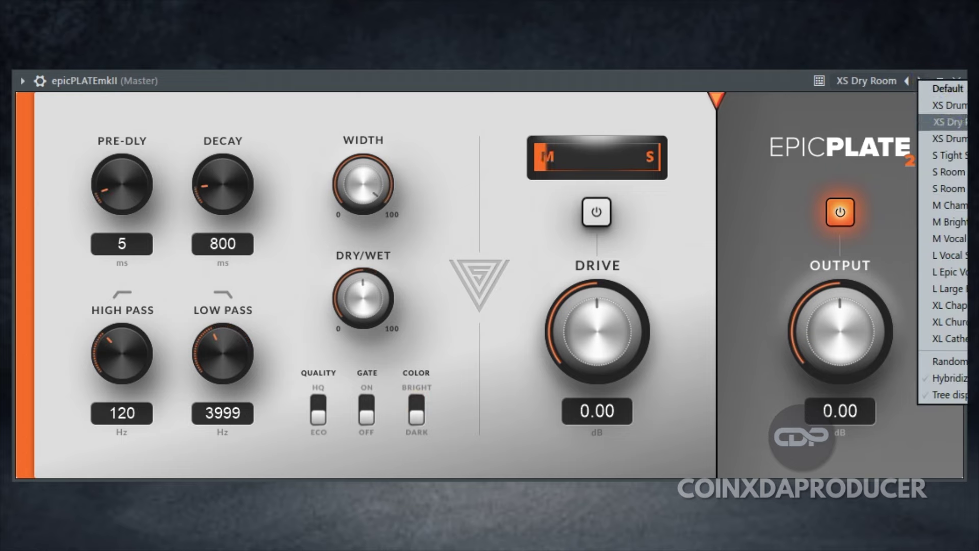
pyautogui.click(948, 138)
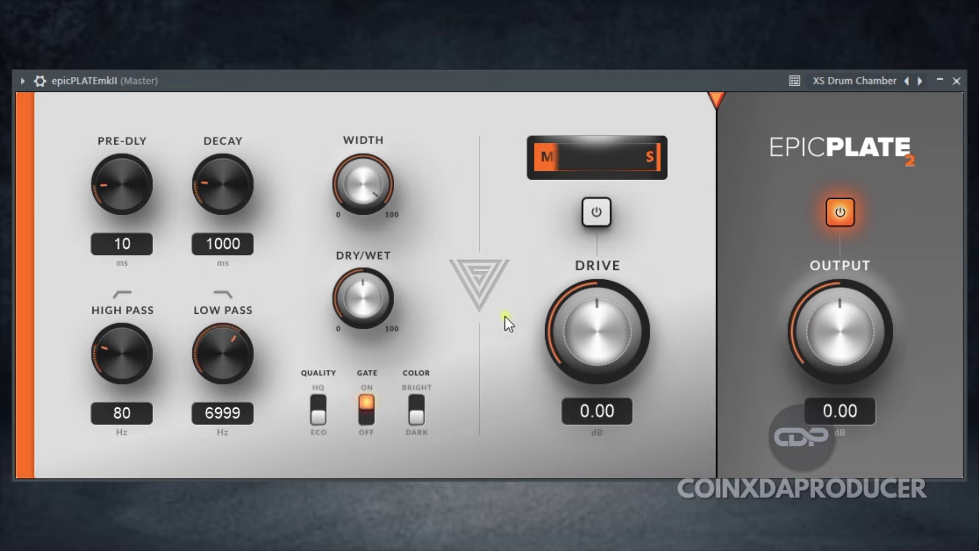
pyautogui.moveTo(367, 305); pyautogui.dragTo(372, 315)
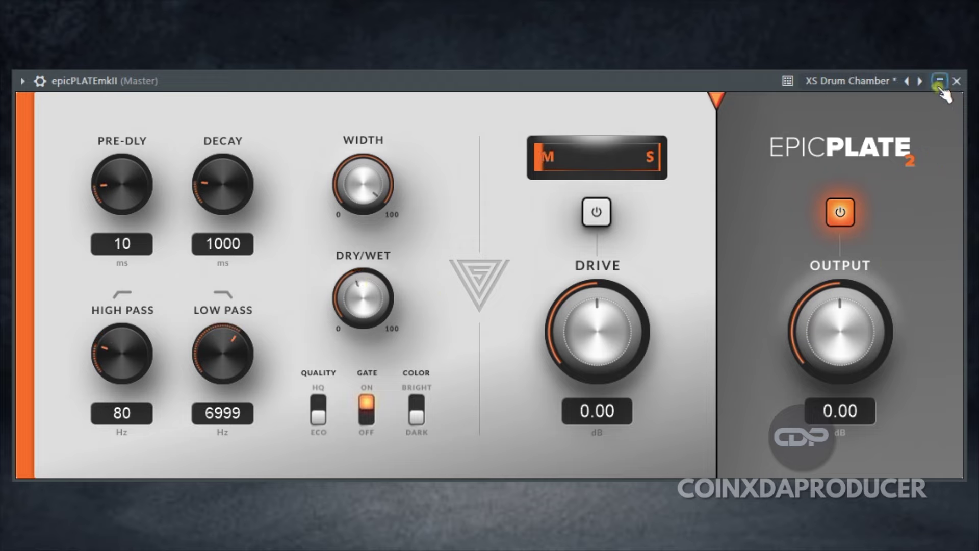
# Try S Tight Space, then load M Vocal Stage and nudge Dry/Wet down slightly.
pyautogui.click(917, 80)
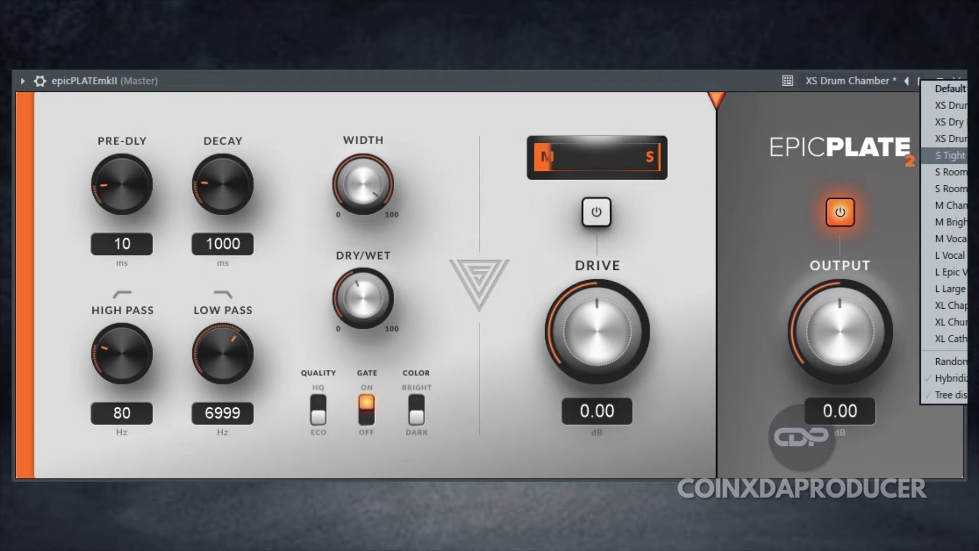
pyautogui.click(950, 155)
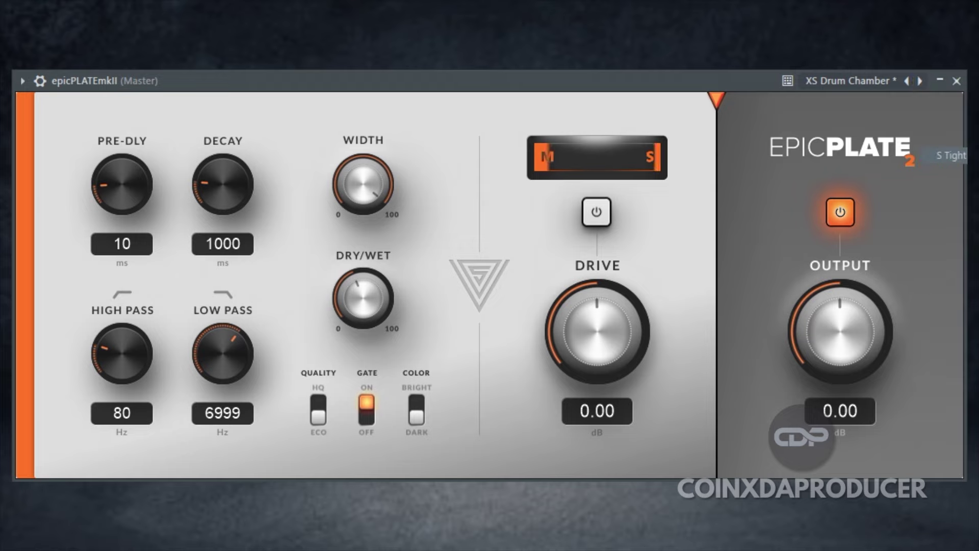
pyautogui.click(919, 81)
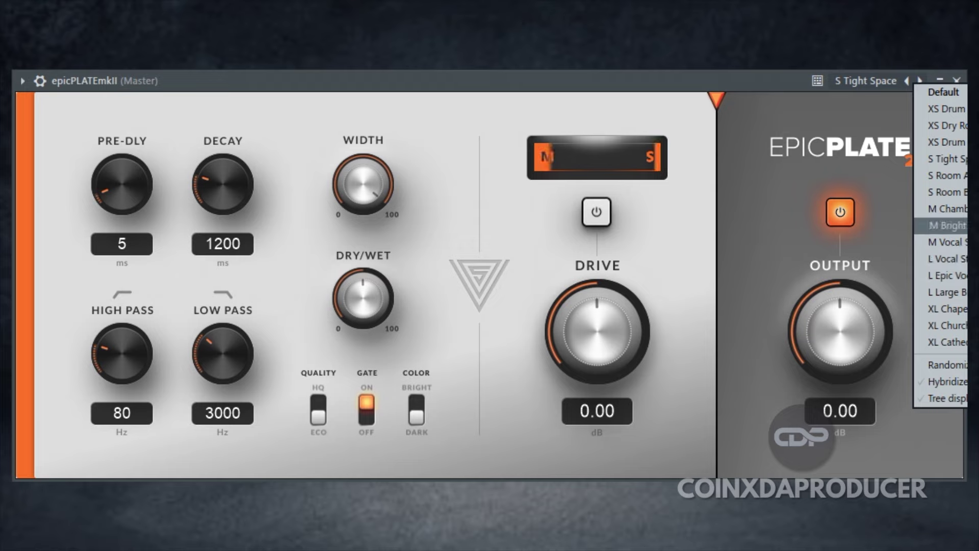
pyautogui.click(946, 242)
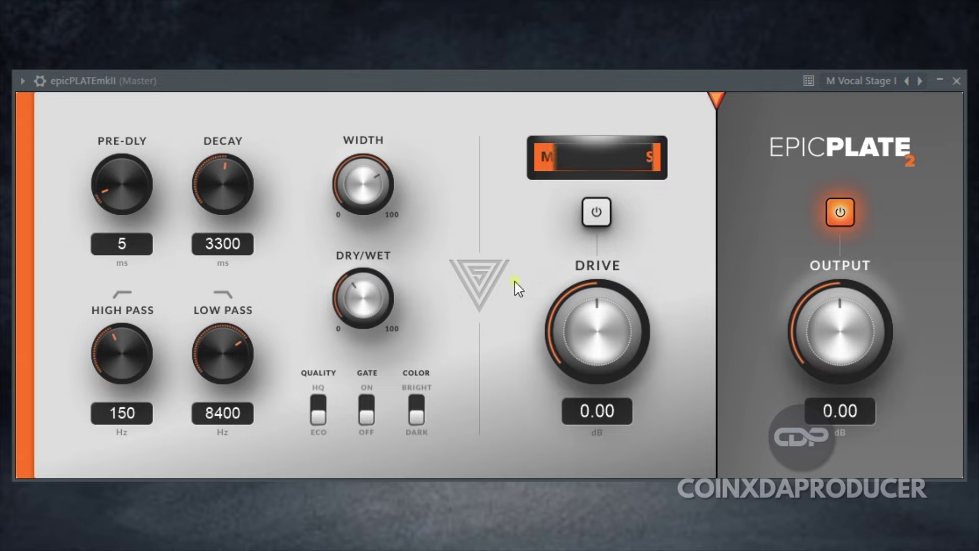
pyautogui.moveTo(363, 298); pyautogui.dragTo(363, 306)
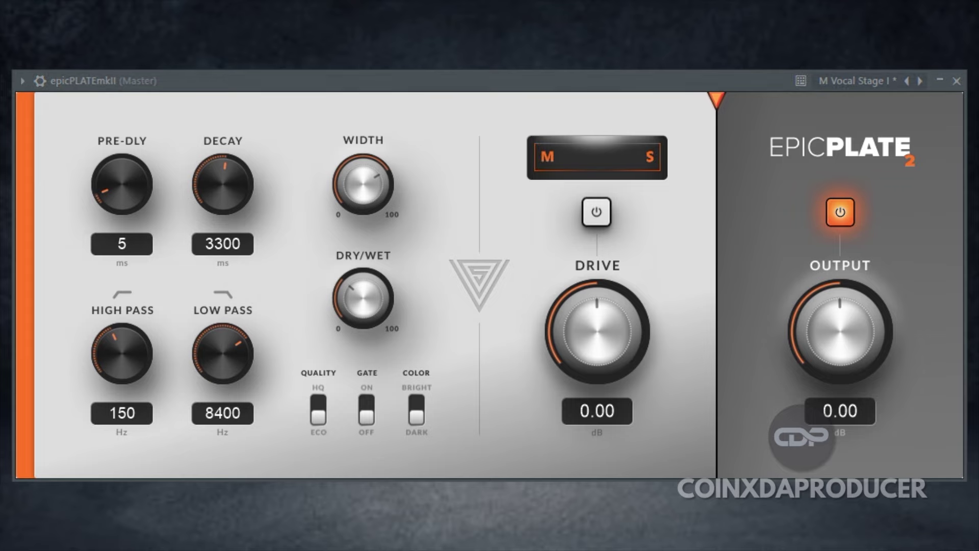
# Load the XL Chapel preset and compare with the output bypassed, then re-enable output.
pyautogui.click(919, 80)
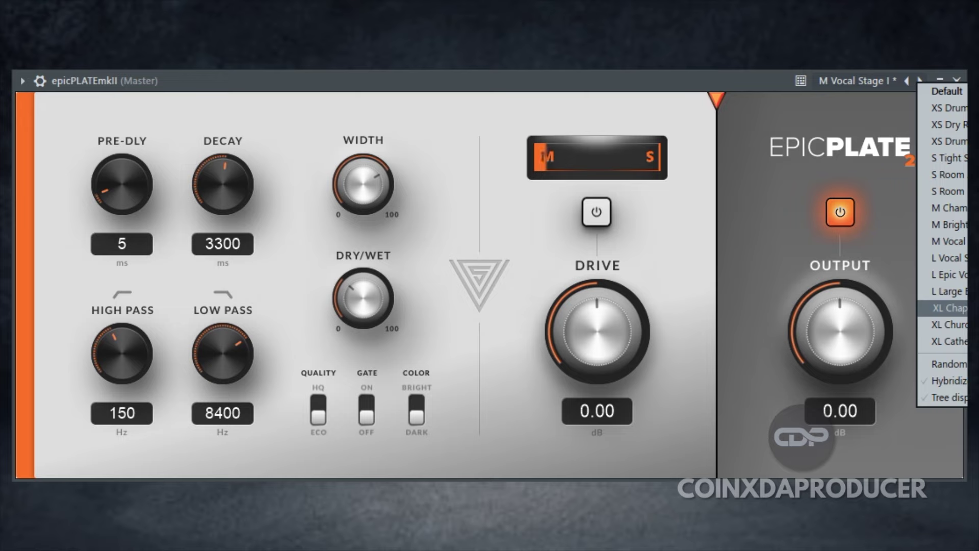
pyautogui.click(948, 307)
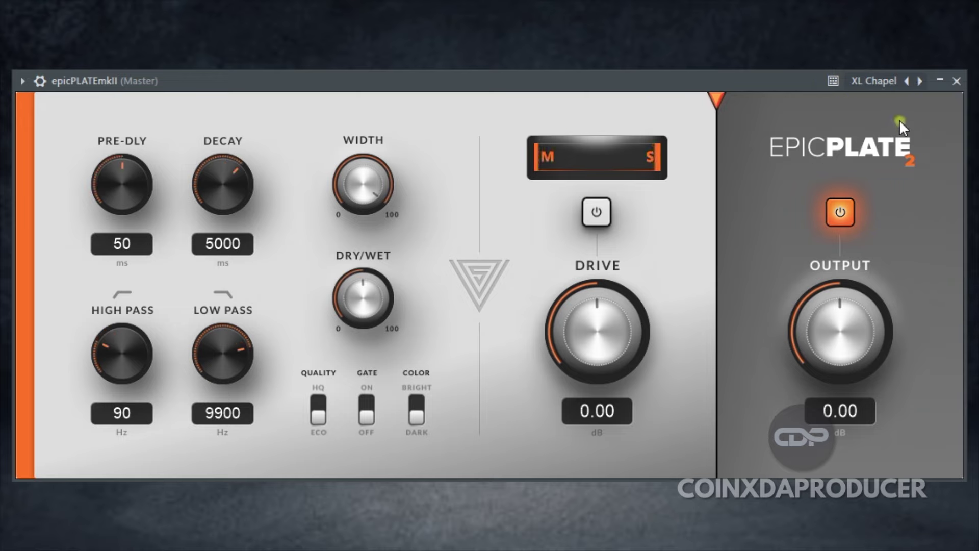
pyautogui.click(913, 82)
pyautogui.click(773, 176)
pyautogui.click(839, 212)
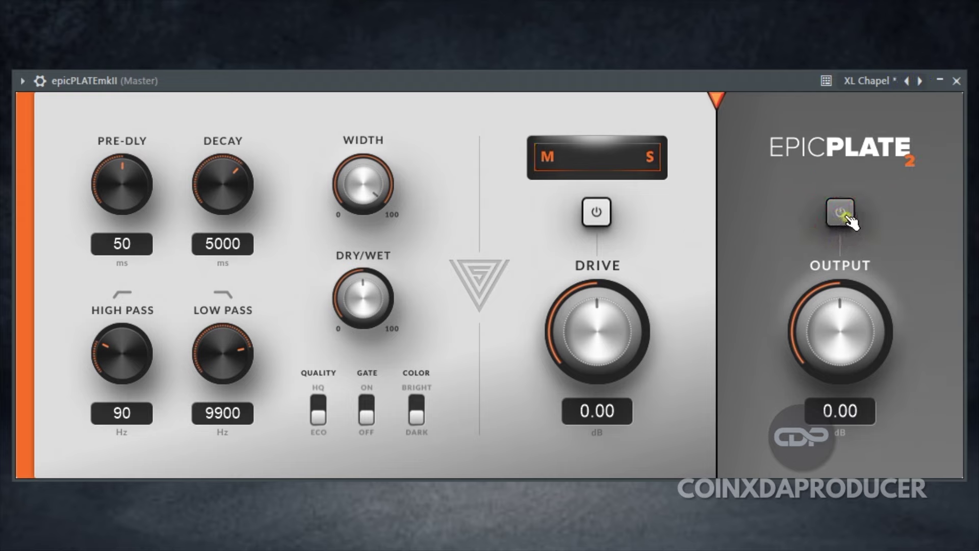
pyautogui.click(848, 216)
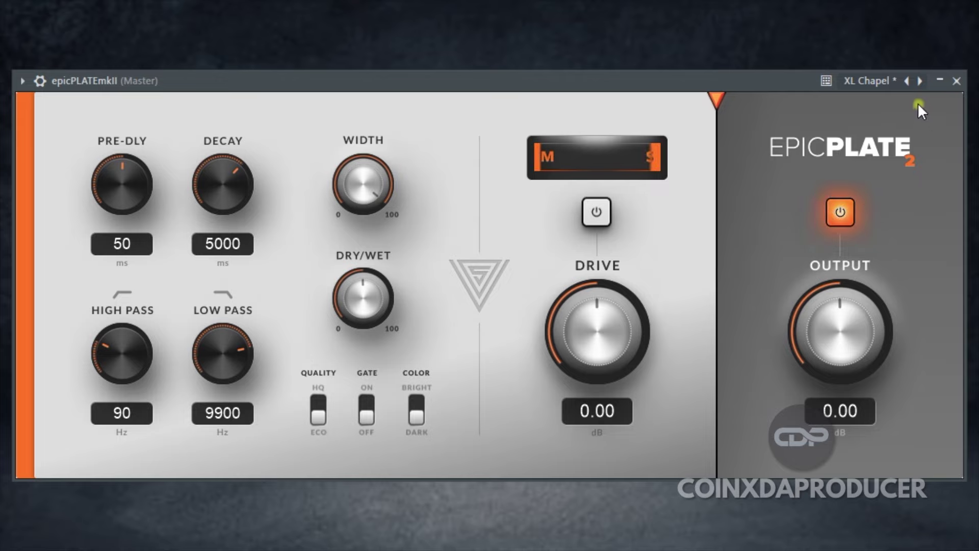
# Load XL Cathedral (150 ms pre-delay, 10002 ms decay), enable drive and lower Dry/Wet slightly.
pyautogui.click(918, 81)
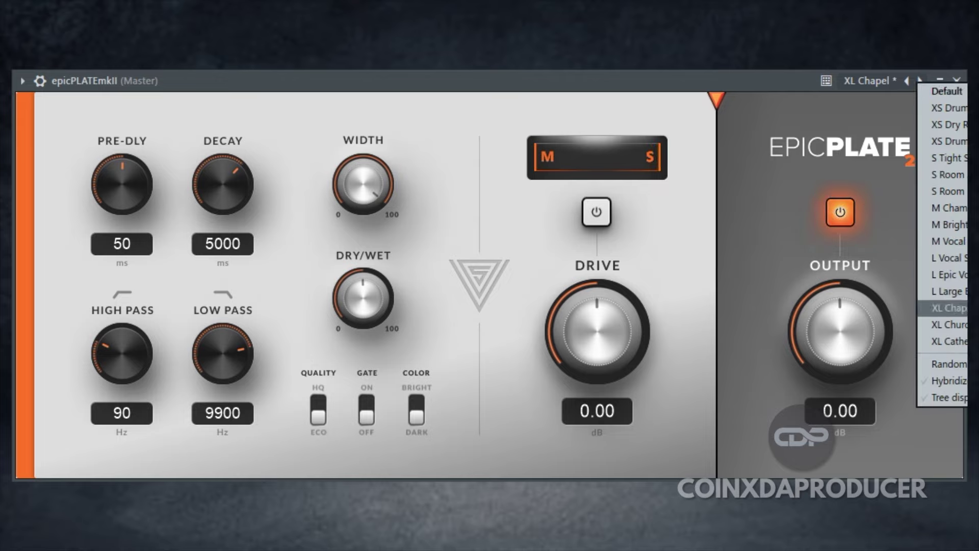
pyautogui.click(959, 341)
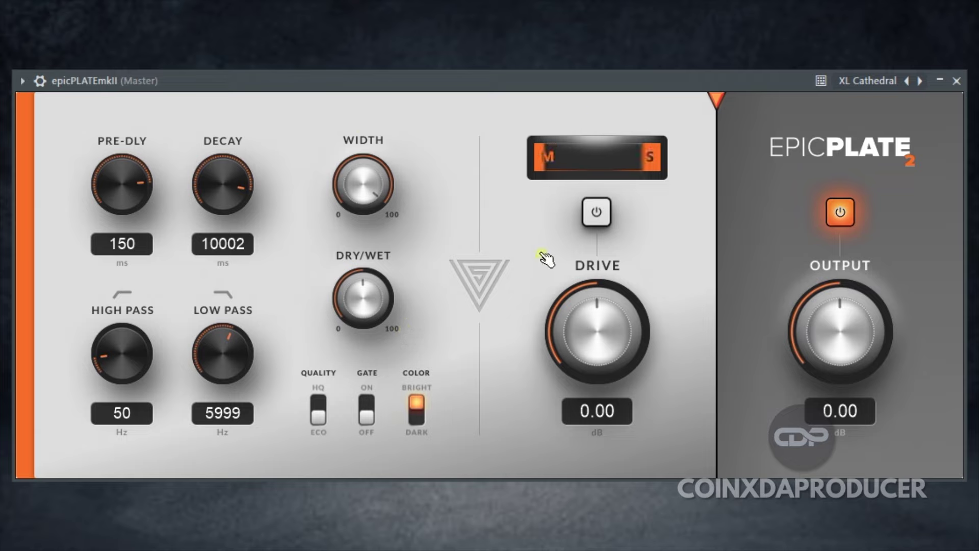
pyautogui.click(597, 216)
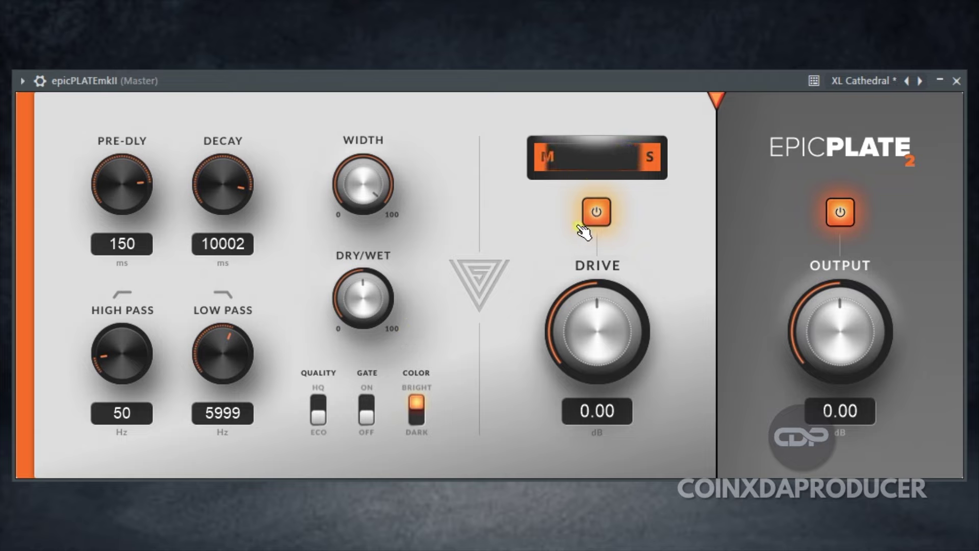
pyautogui.moveTo(389, 297); pyautogui.dragTo(373, 331)
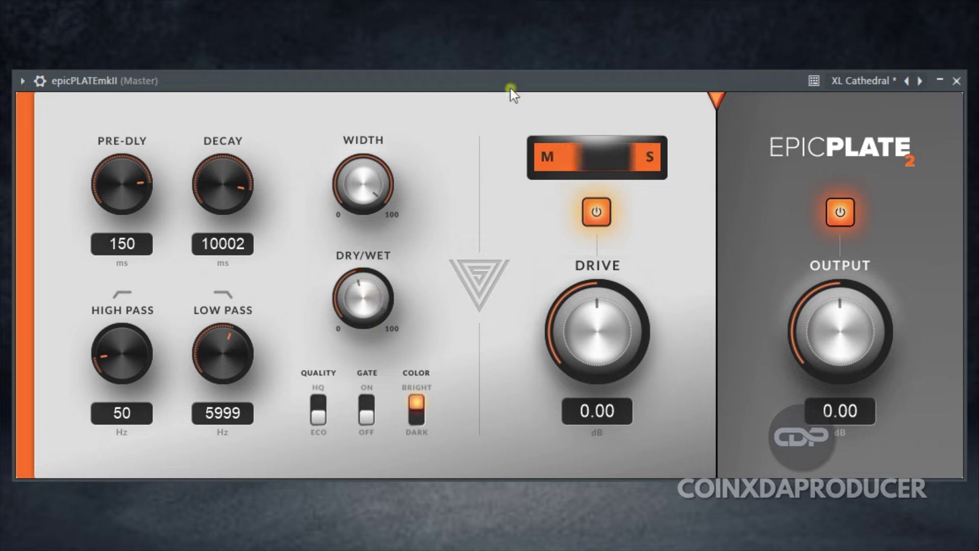